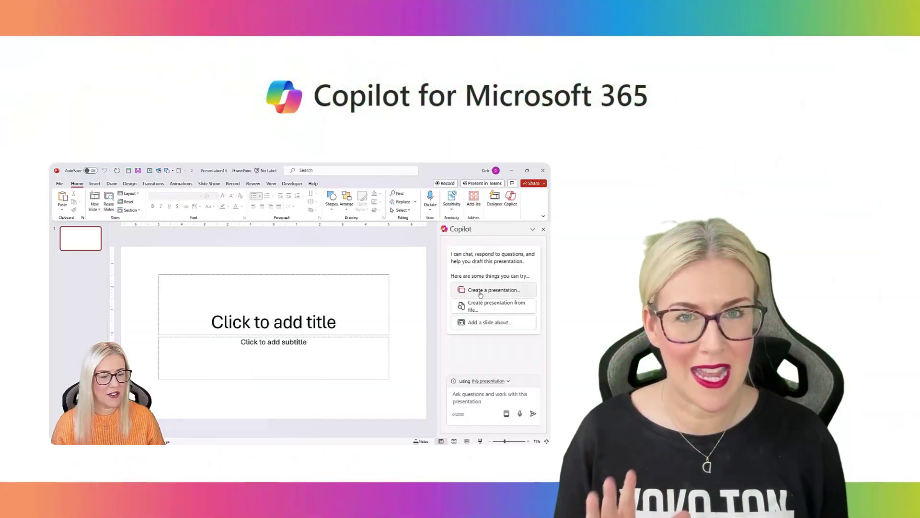
# Browse the State and City columns of the Adidas sales data from top to bottom.
pyautogui.click(481, 291)
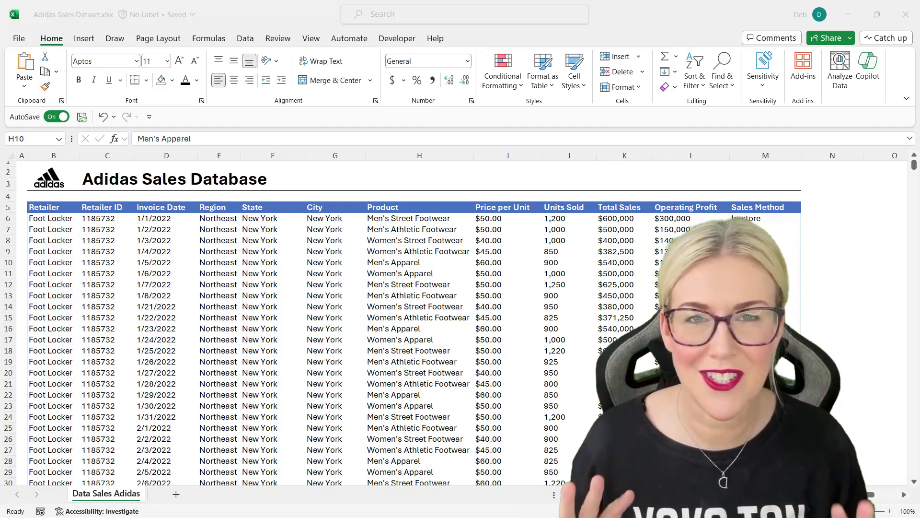
pyautogui.click(272, 240)
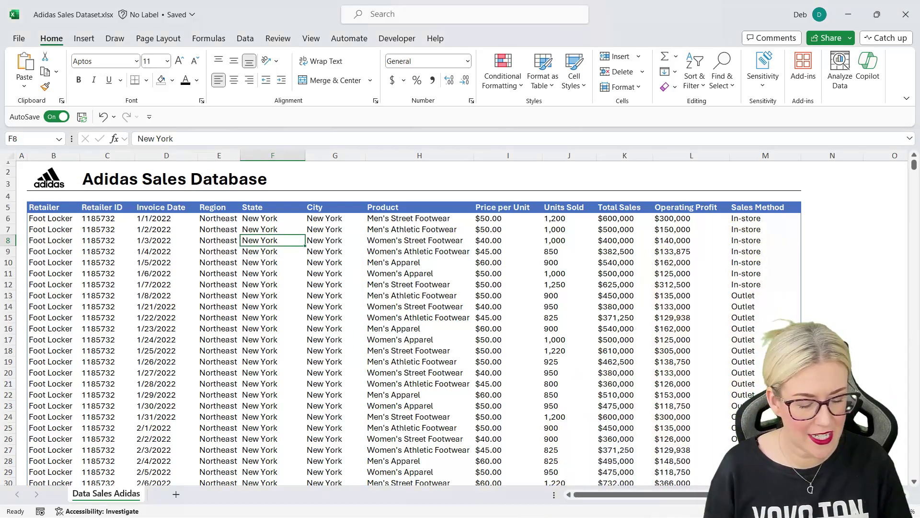
pyautogui.hotkey('ctrl', 'Down')
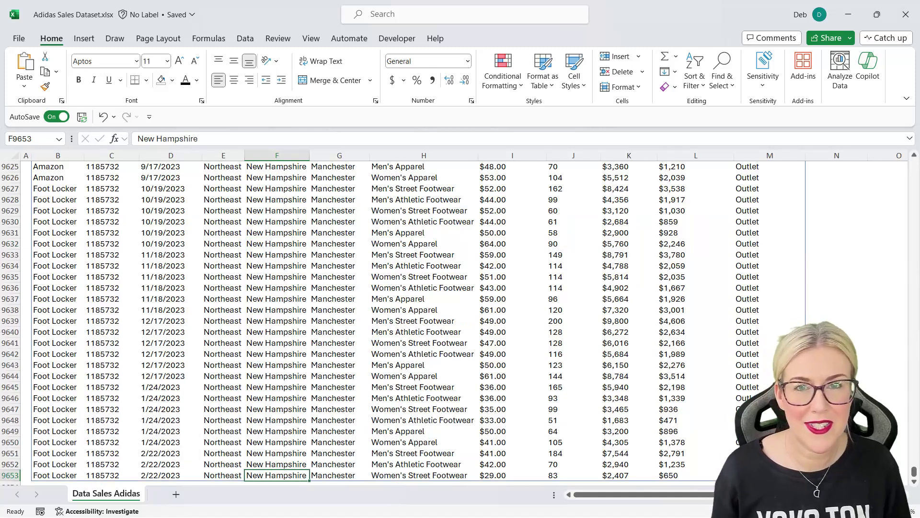
pyautogui.hotkey('ctrl', 'Up')
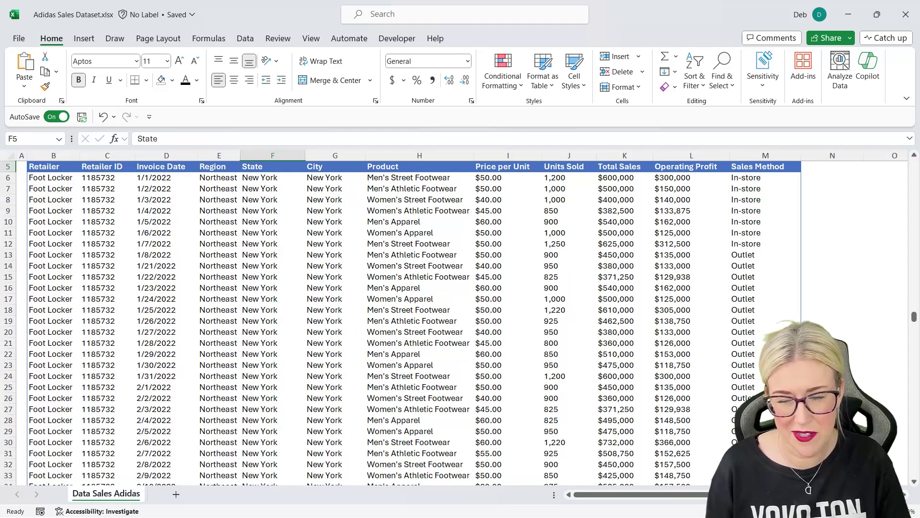
pyautogui.click(272, 233)
pyautogui.scroll(2, 414, 321)
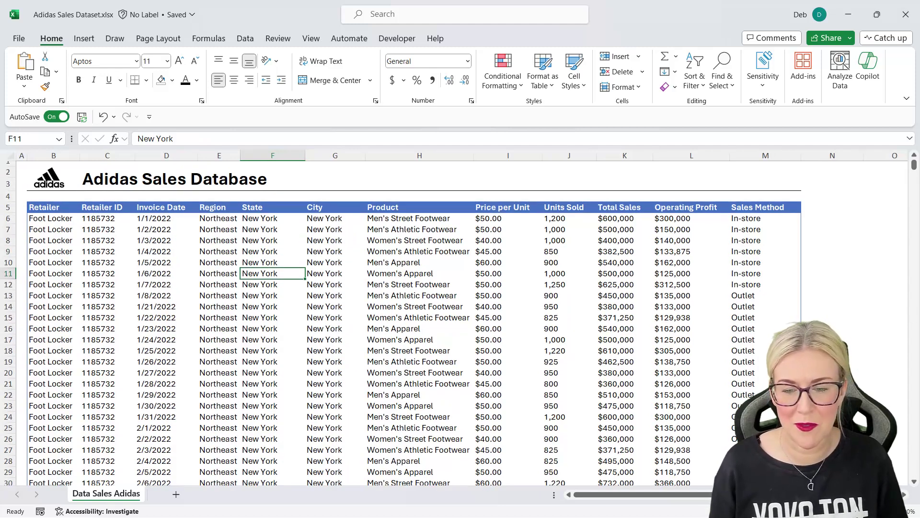
pyautogui.click(335, 240)
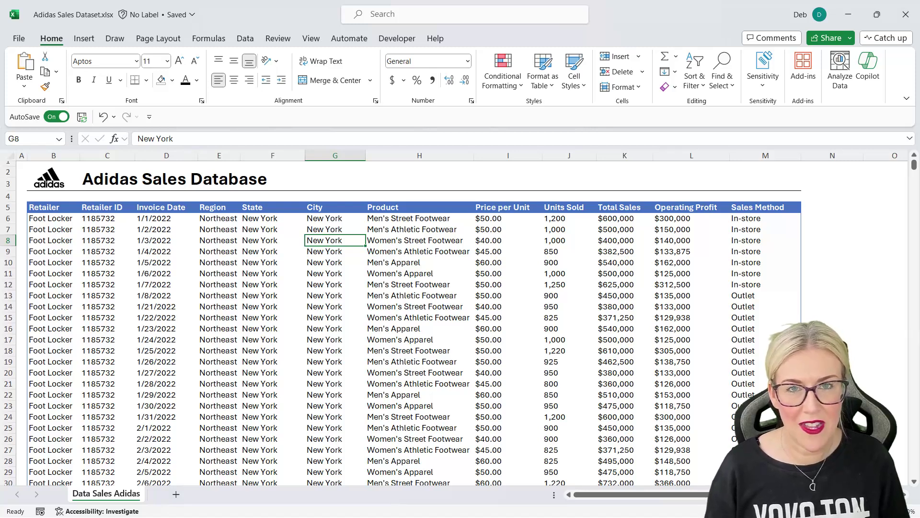
pyautogui.click(335, 295)
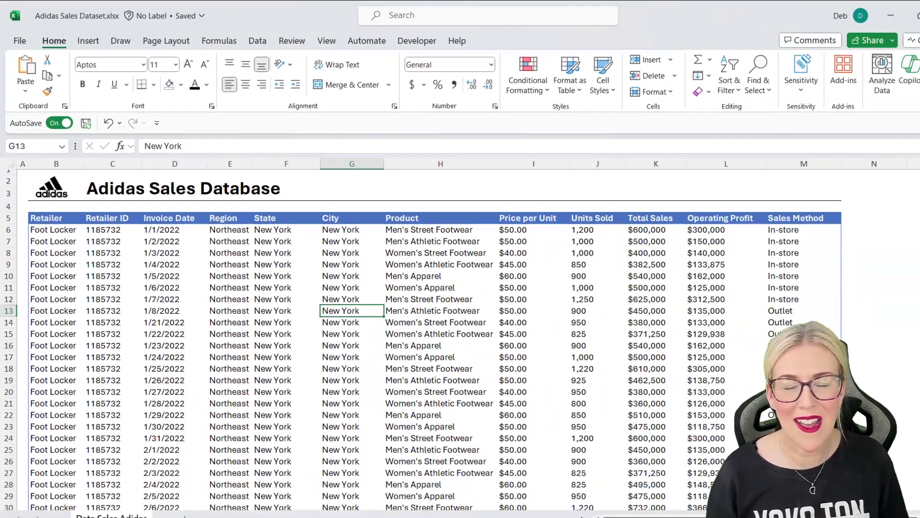
pyautogui.click(518, 506)
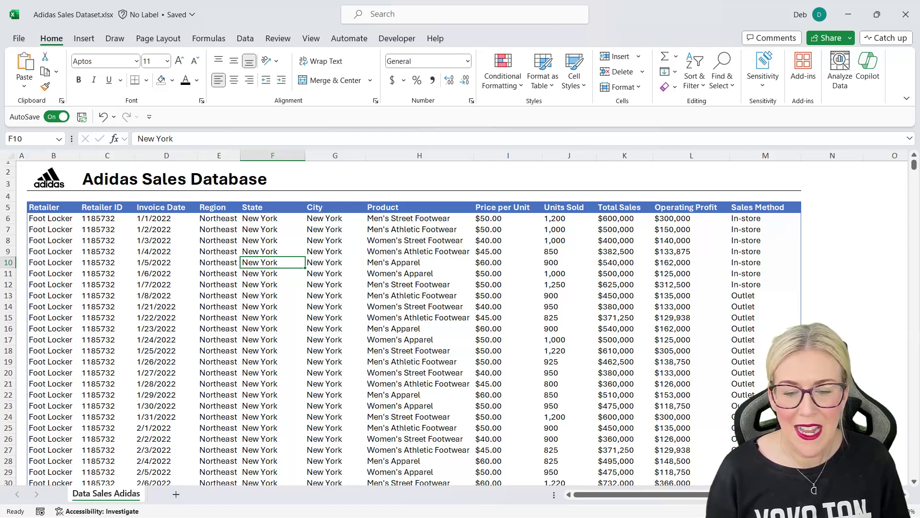
pyautogui.click(335, 273)
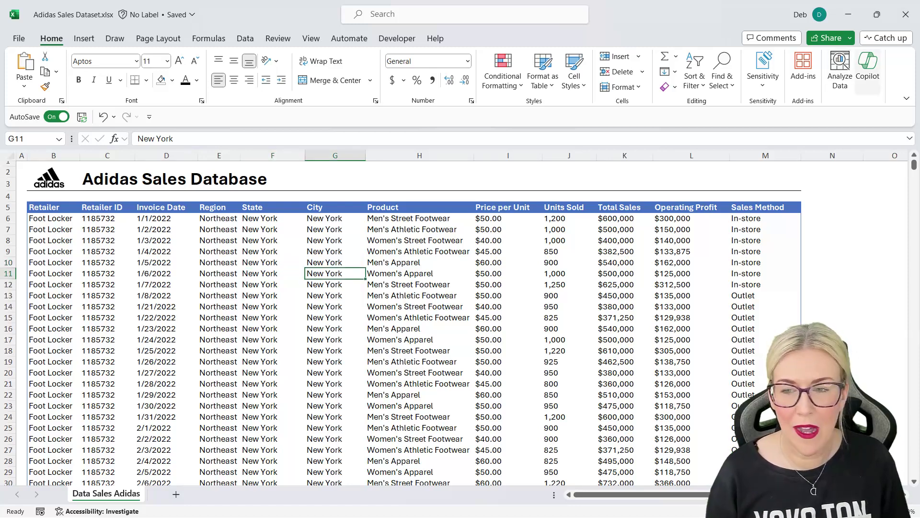
# Open Copilot and convert the sales data into Table1 with headers, using Ctrl+T.
pyautogui.click(868, 68)
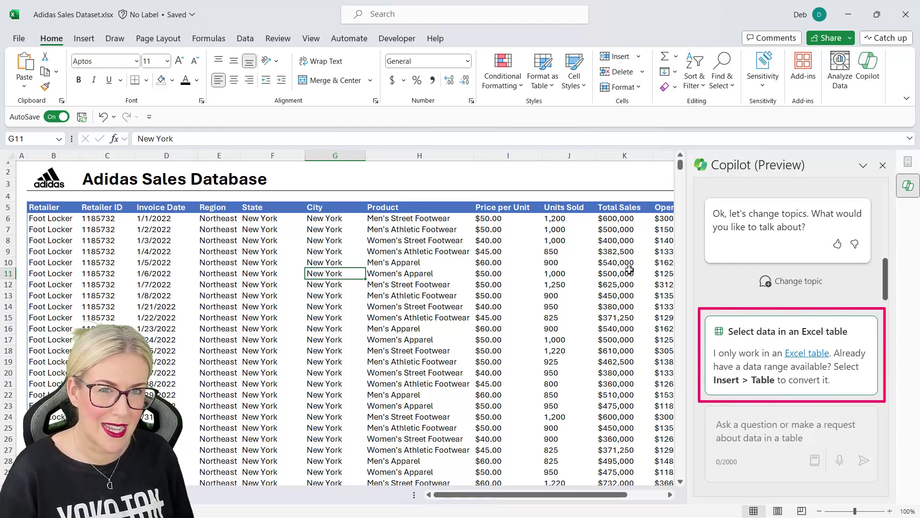
pyautogui.click(383, 295)
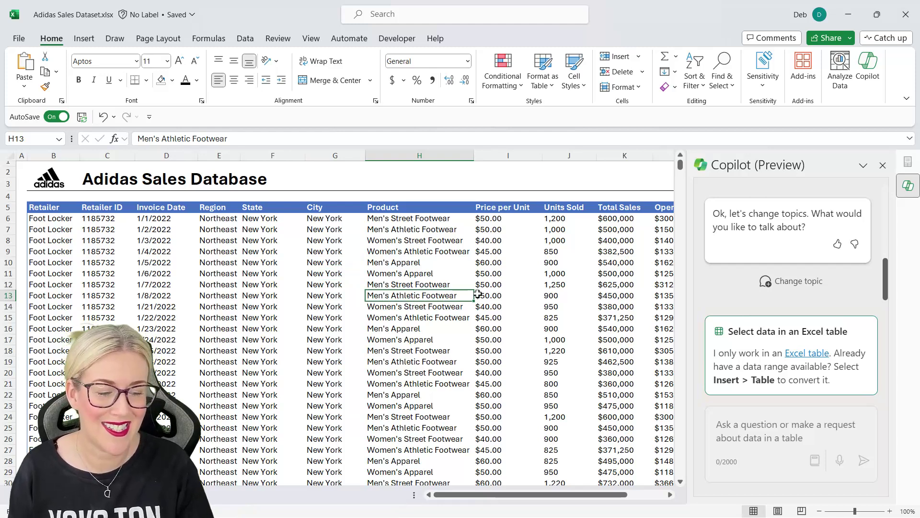
pyautogui.click(274, 276)
pyautogui.hotkey('ctrl', 't')
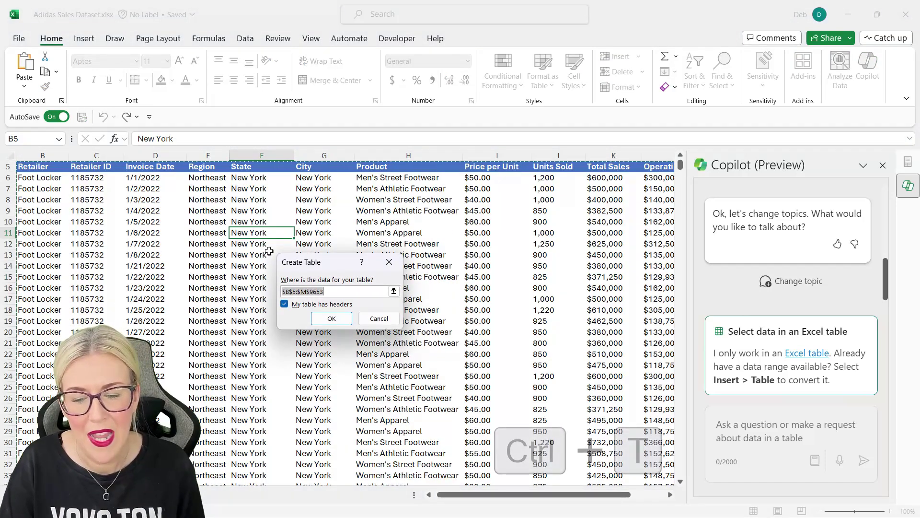
pyautogui.click(331, 318)
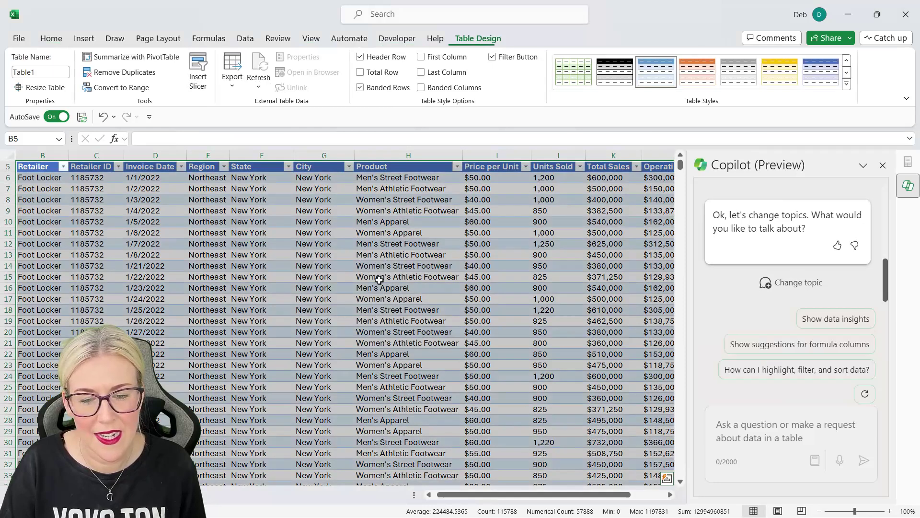
pyautogui.click(431, 243)
pyautogui.scroll(2, 483, 249)
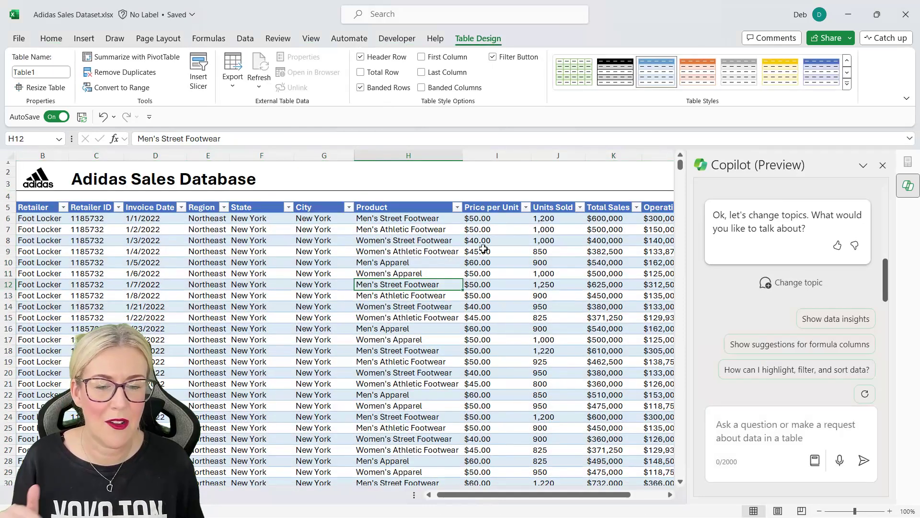
pyautogui.click(475, 251)
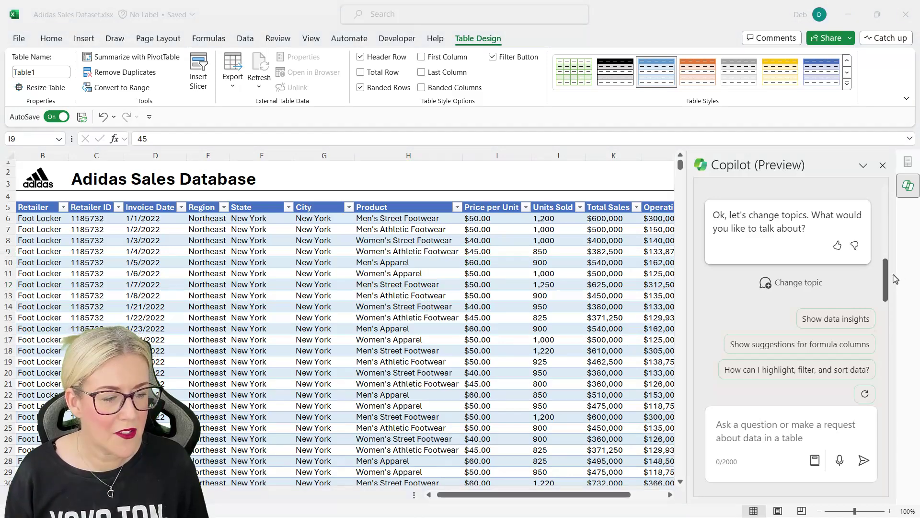
pyautogui.moveTo(886, 279); pyautogui.dragTo(889, 205)
pyautogui.scroll(-1, 890, 207)
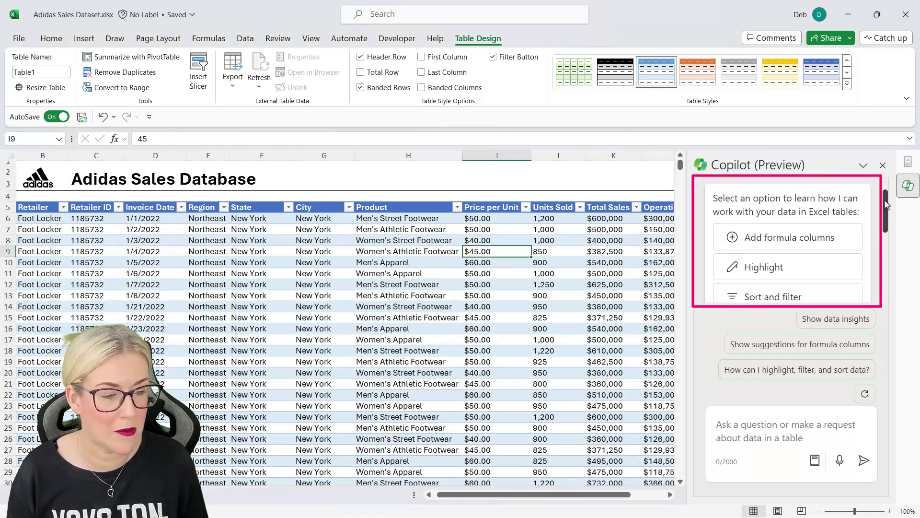
pyautogui.scroll(-1, 886, 205)
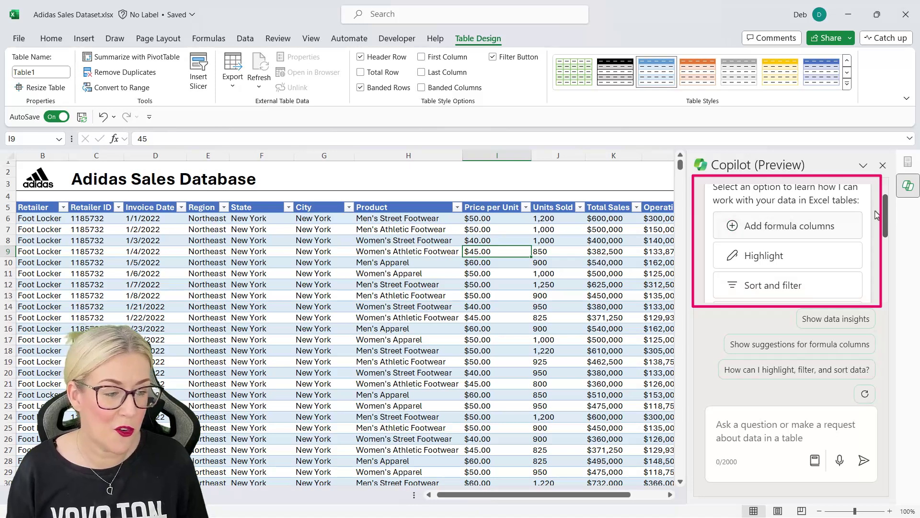
pyautogui.moveTo(888, 212); pyautogui.dragTo(887, 269)
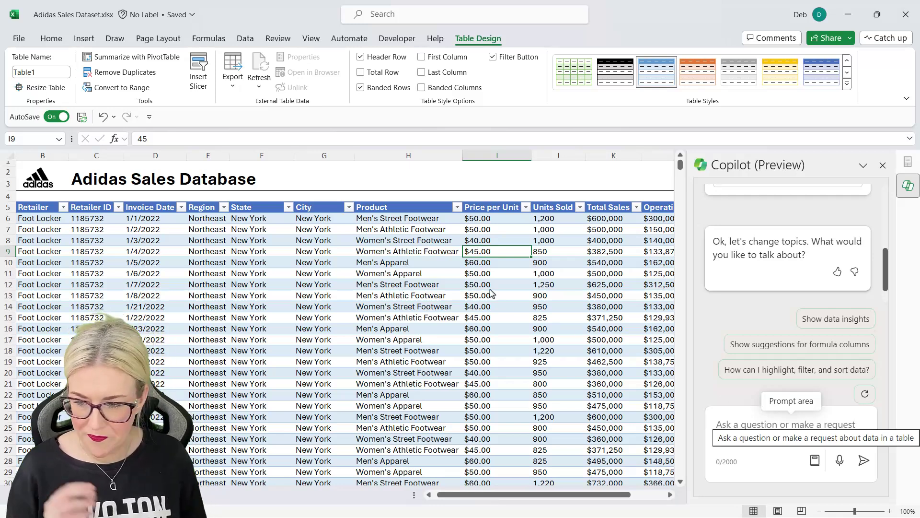
pyautogui.click(499, 271)
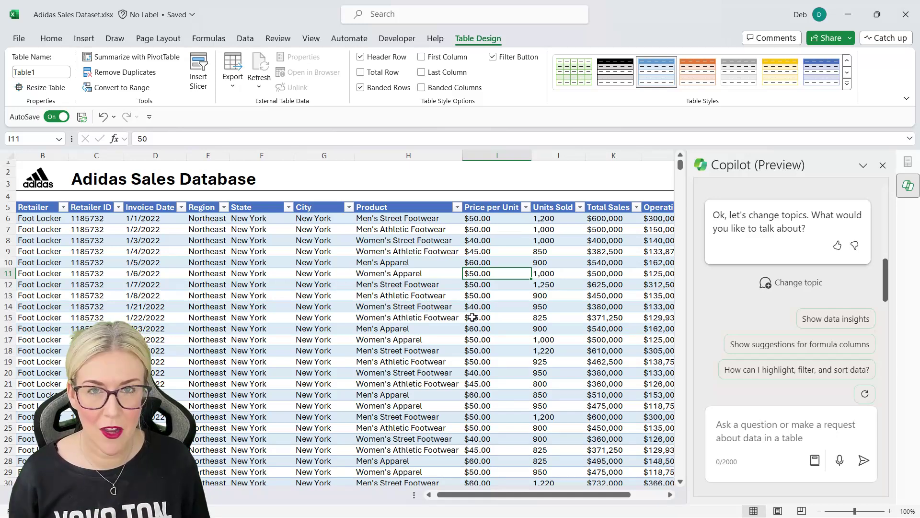
pyautogui.click(716, 428)
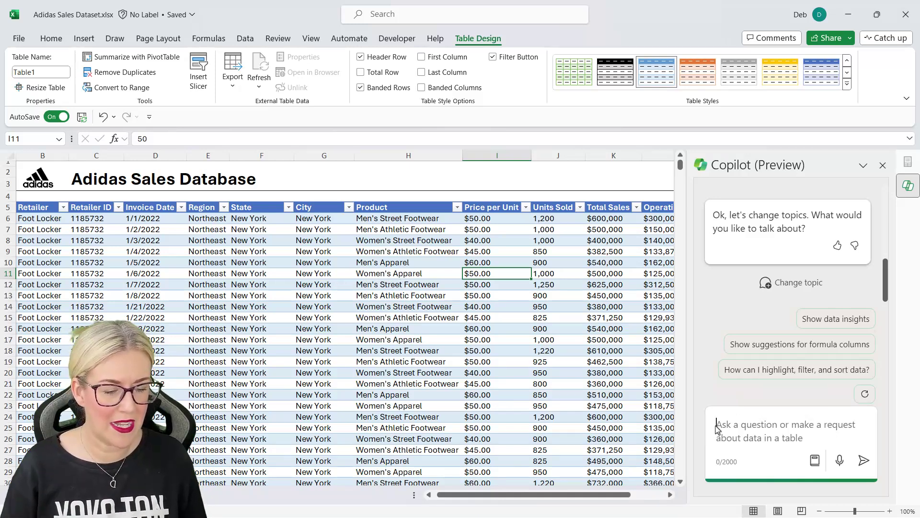
pyautogui.write('turn of')
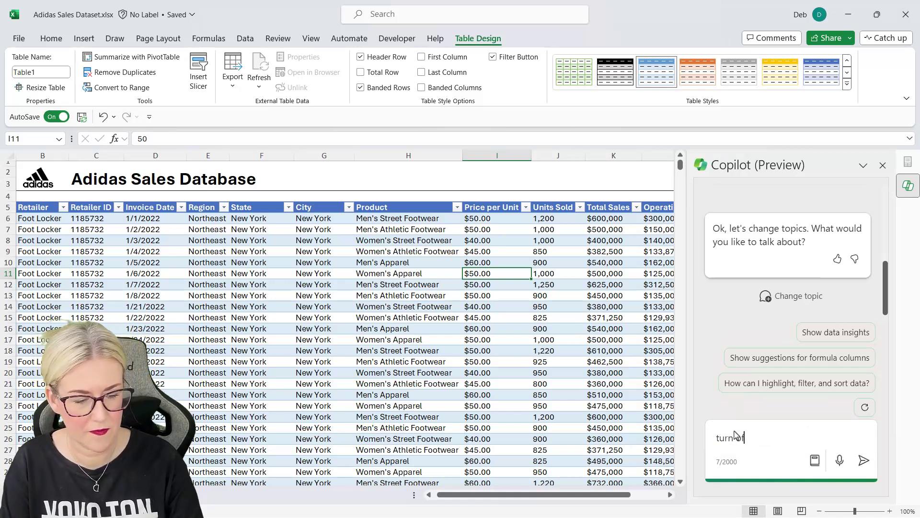
pyautogui.write('f banded rows')
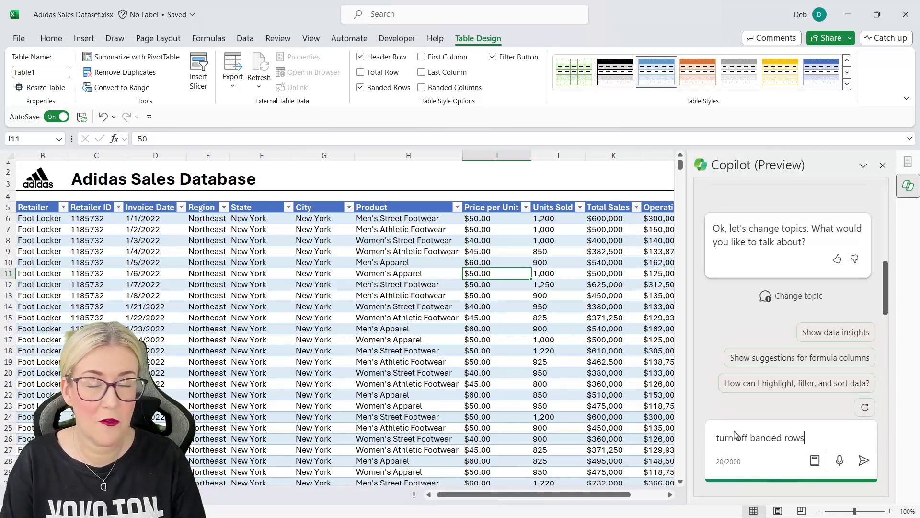
pyautogui.press('Return')
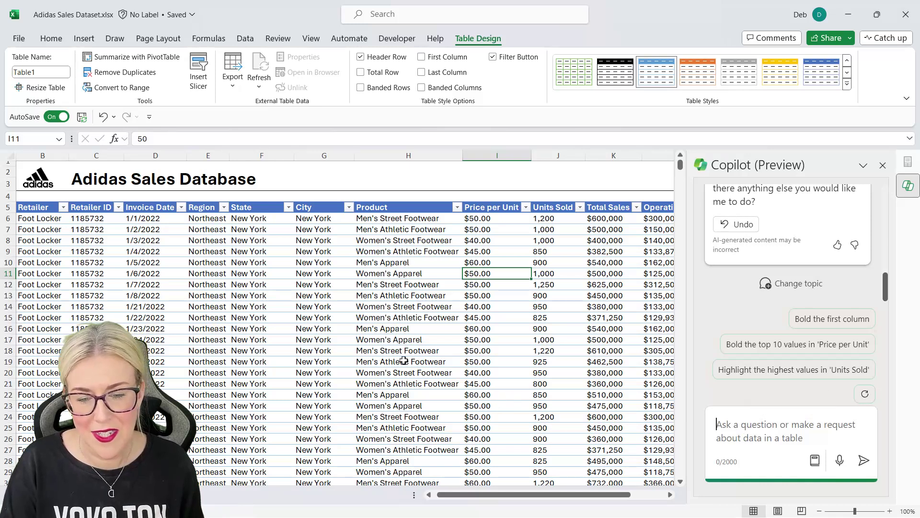
pyautogui.click(349, 252)
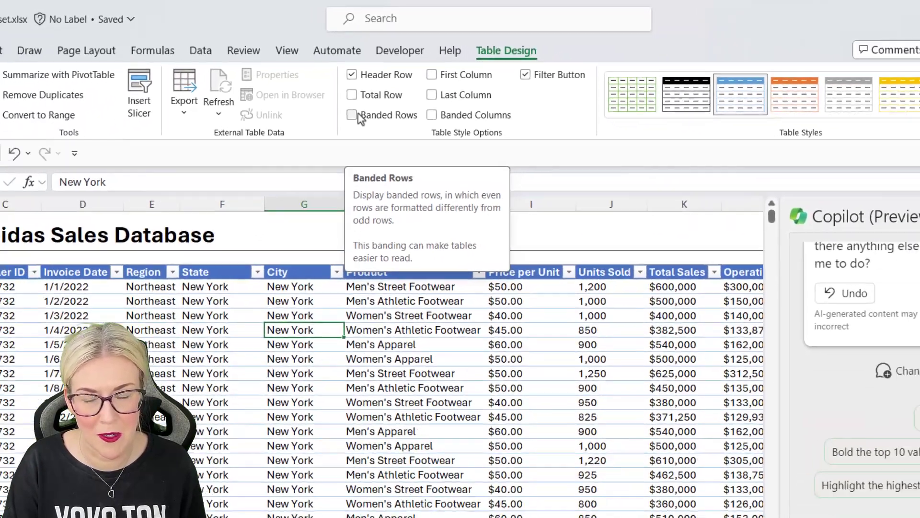
pyautogui.click(662, 427)
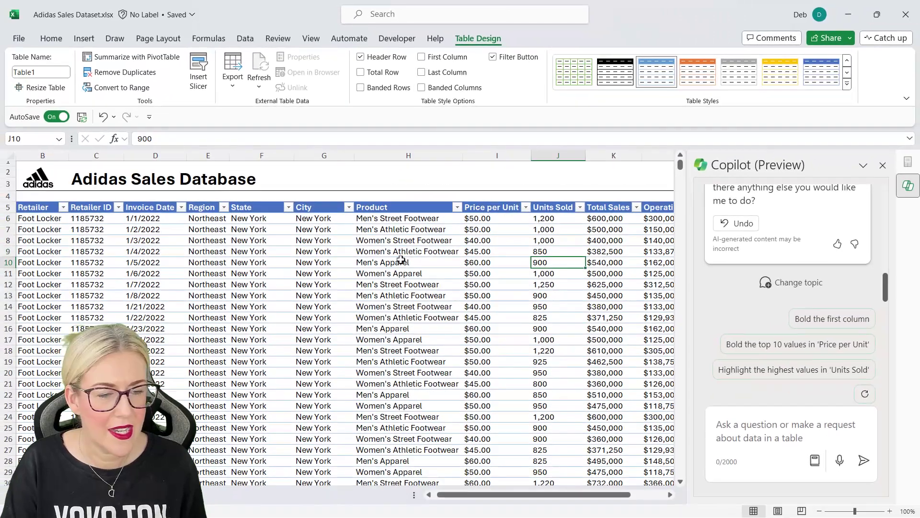
pyautogui.click(305, 267)
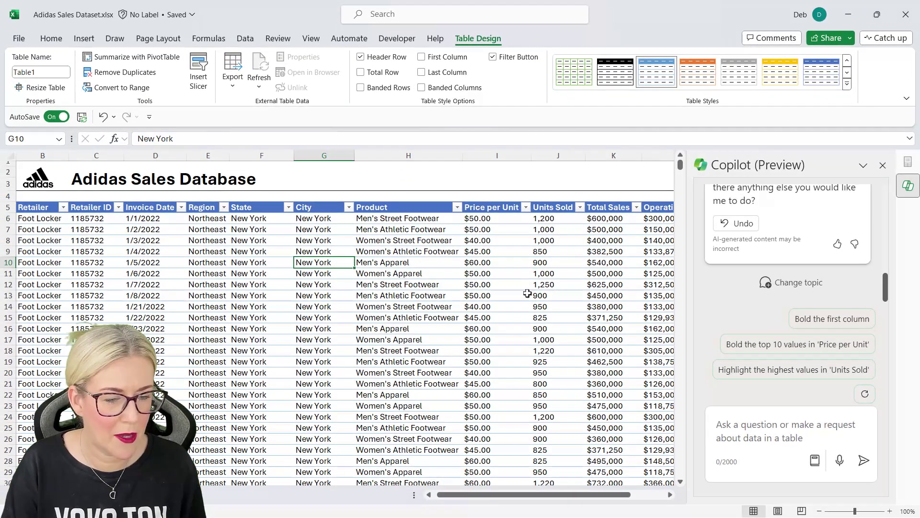
pyautogui.click(551, 234)
pyautogui.click(385, 238)
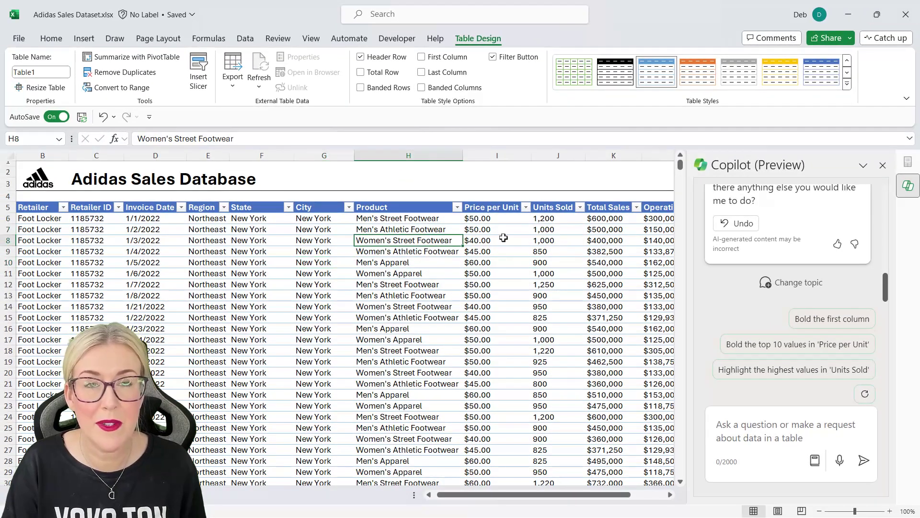
pyautogui.click(557, 219)
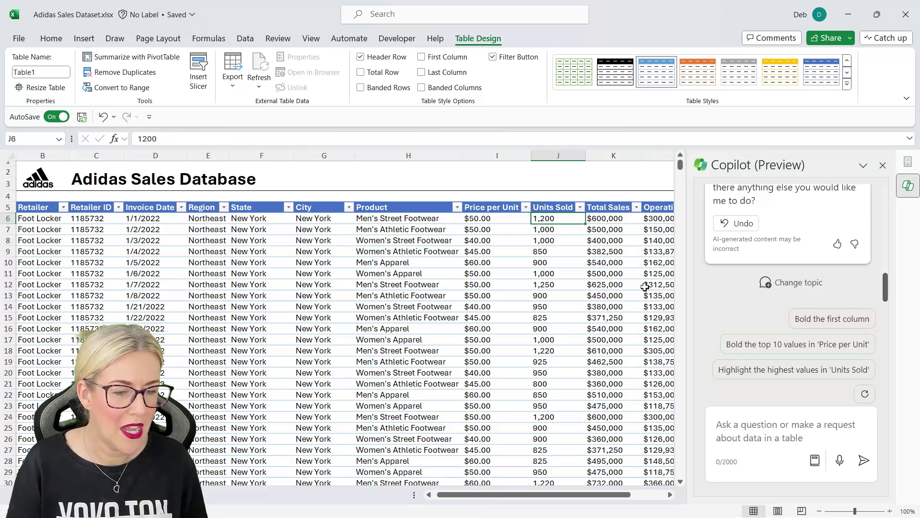
pyautogui.click(722, 428)
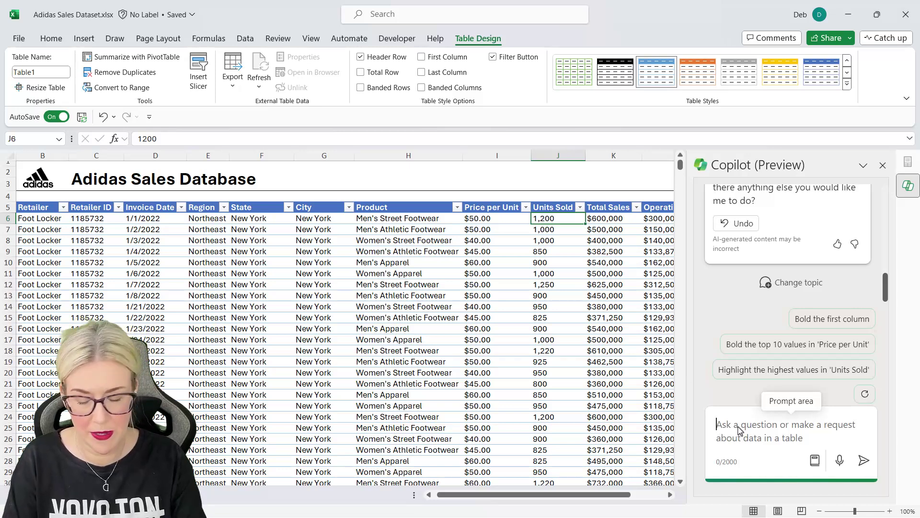
# Ask Copilot to remove the comma separator from the Units Sold column.
pyautogui.write('remove comma separator from the Units Sold column')
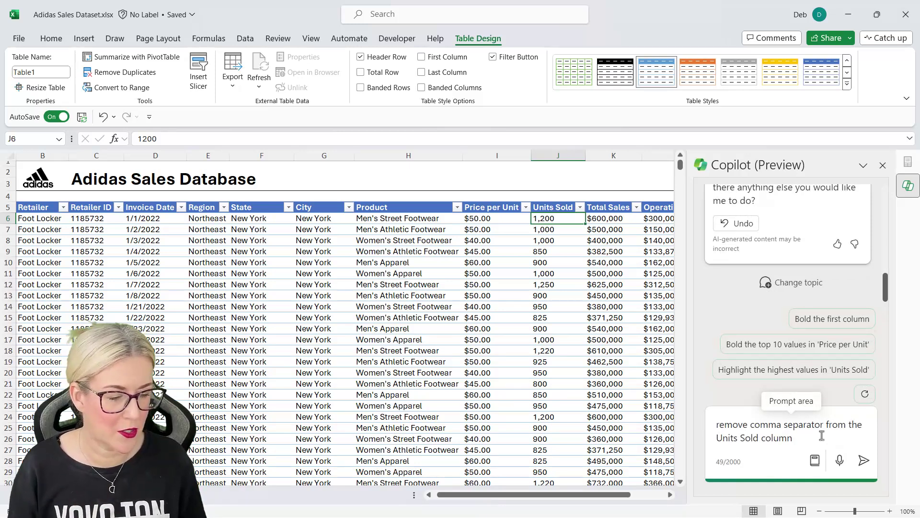
pyautogui.press('Return')
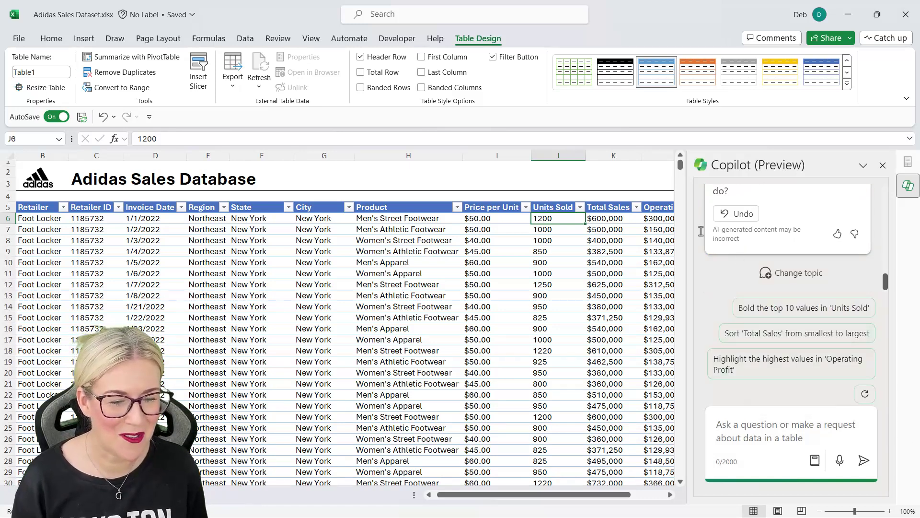
pyautogui.click(559, 232)
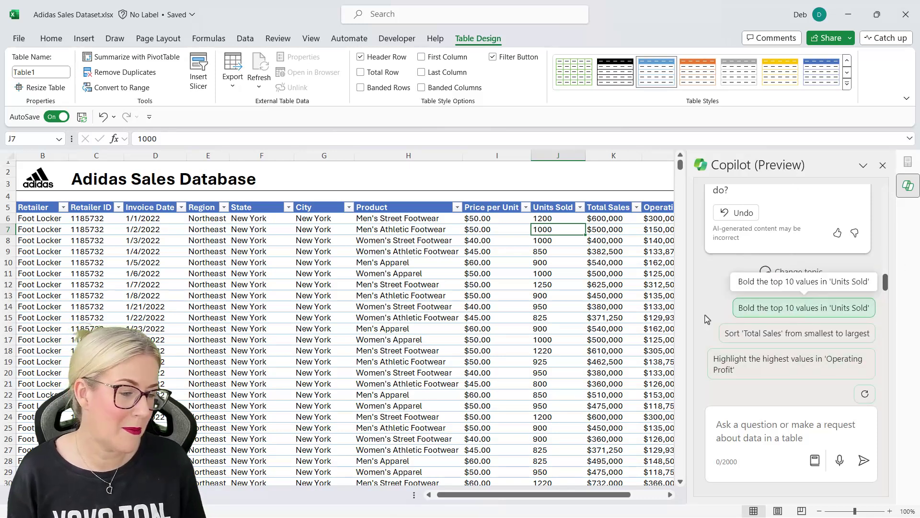
pyautogui.click(835, 318)
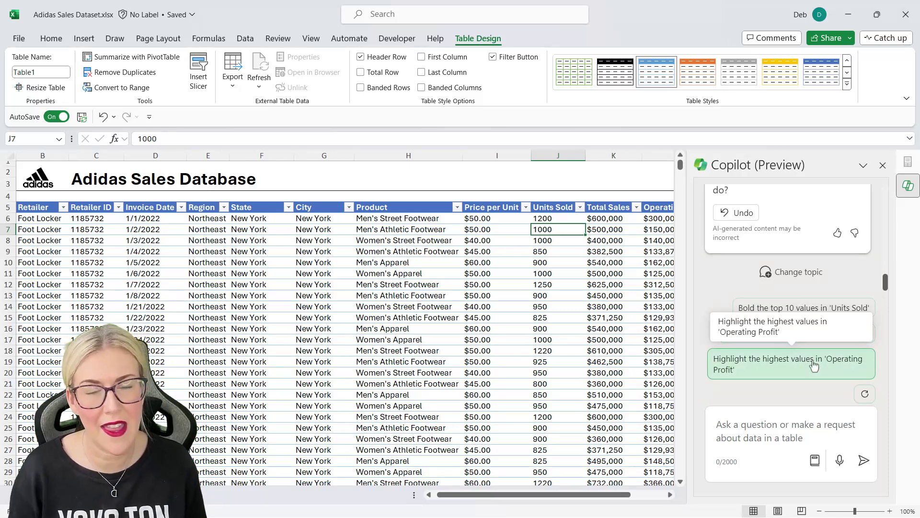
pyautogui.click(727, 426)
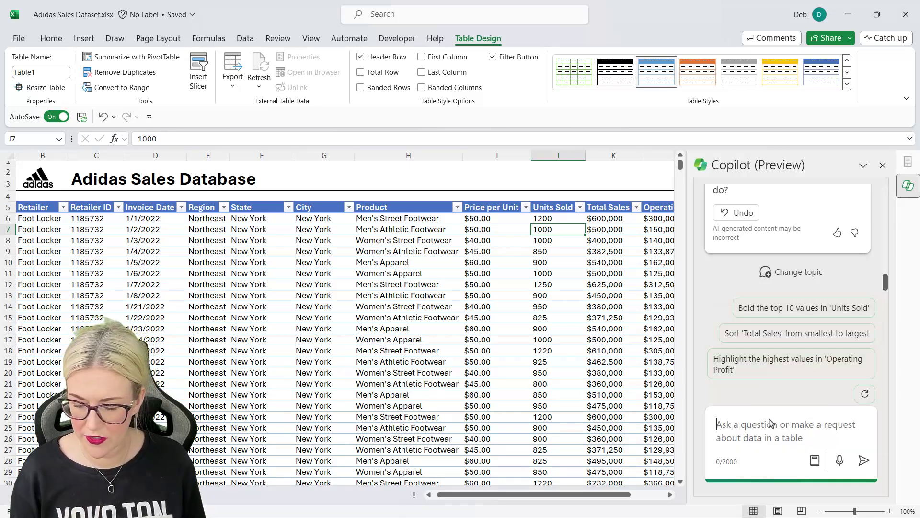
# Ask Copilot to highlight Units Sold values greater than 1000 in yellow, then check 1250.
pyautogui.write('High')
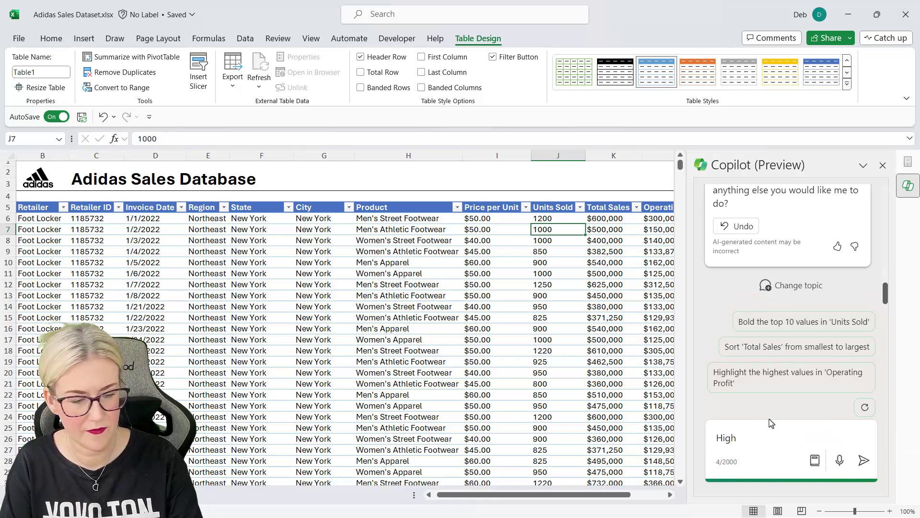
pyautogui.write('light in')
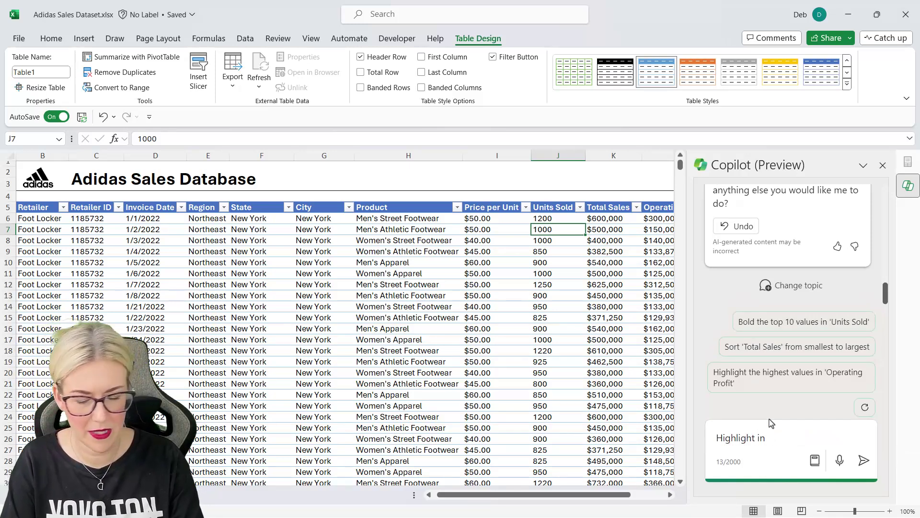
pyautogui.write(' yellow')
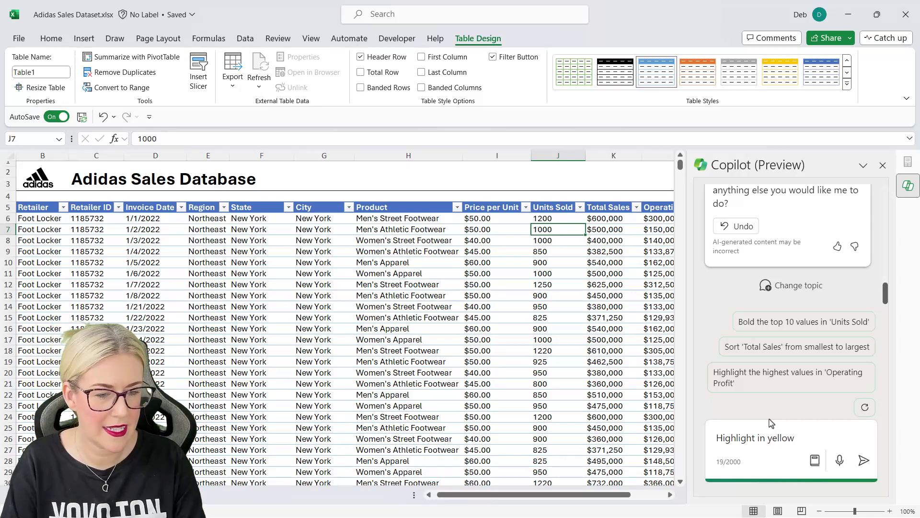
pyautogui.write(' va')
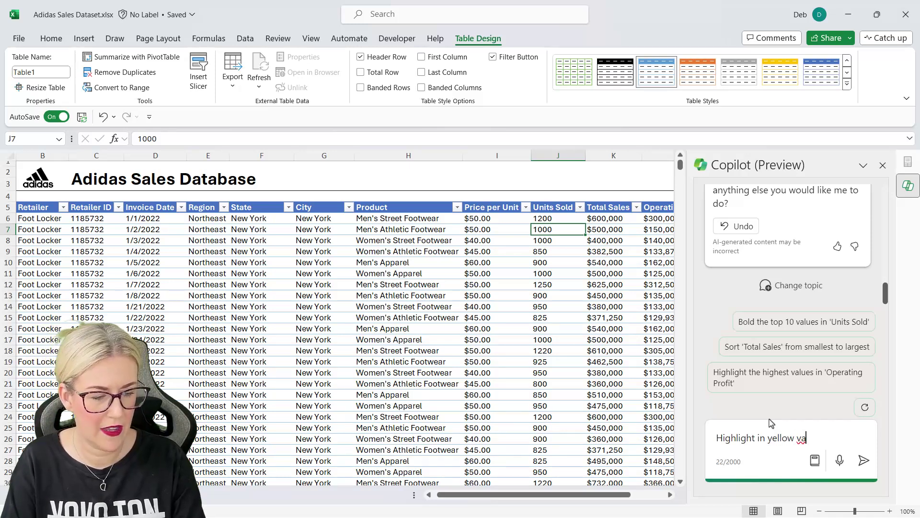
pyautogui.write('lues that are greater than 1000 in the Units Sold column')
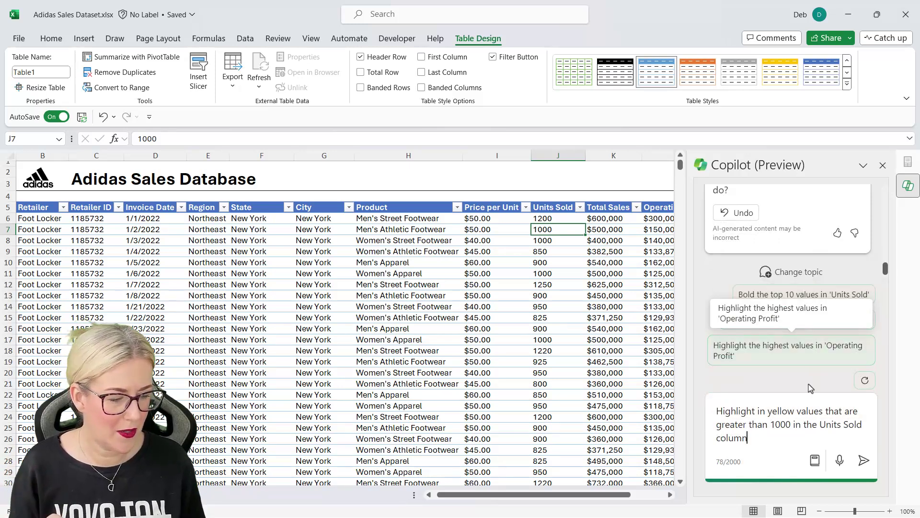
pyautogui.press('Return')
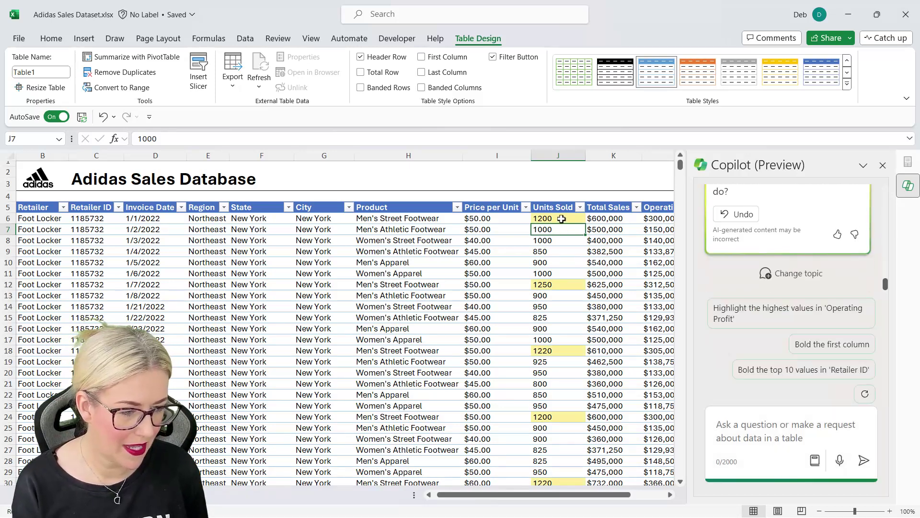
pyautogui.click(562, 285)
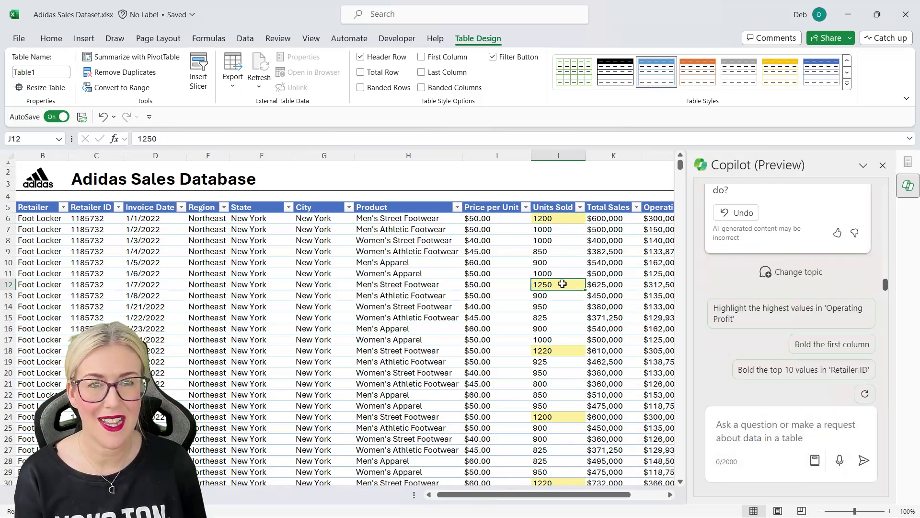
# Inspect the yellow Cell Value > 1000 rule in Conditional Formatting's Manage Rules, then close it.
pyautogui.click(52, 39)
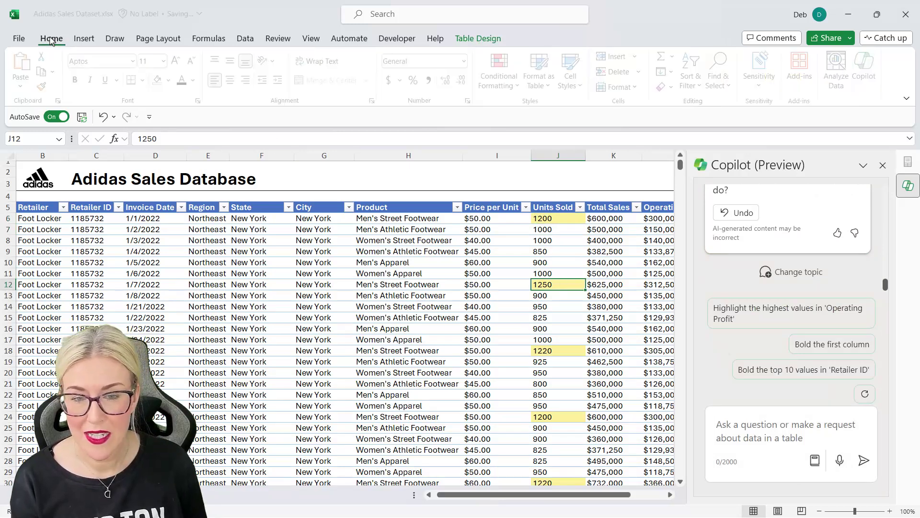
pyautogui.click(503, 80)
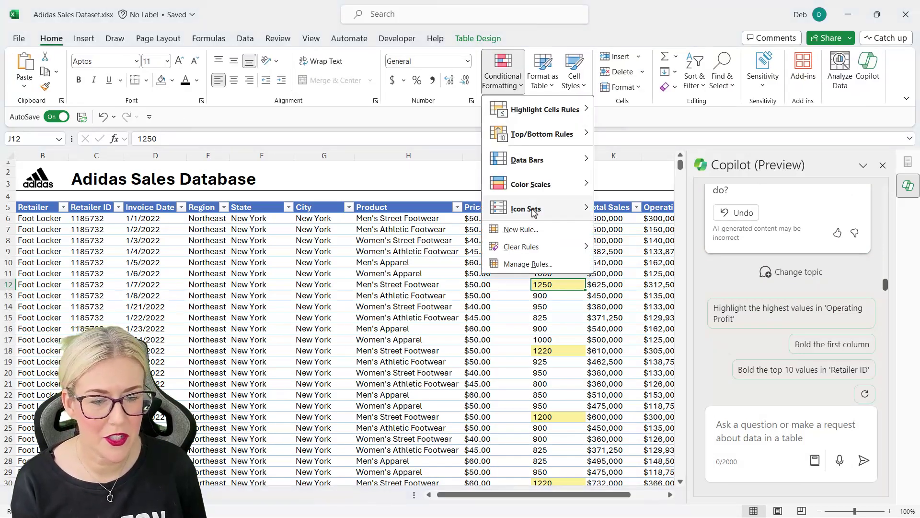
pyautogui.click(527, 265)
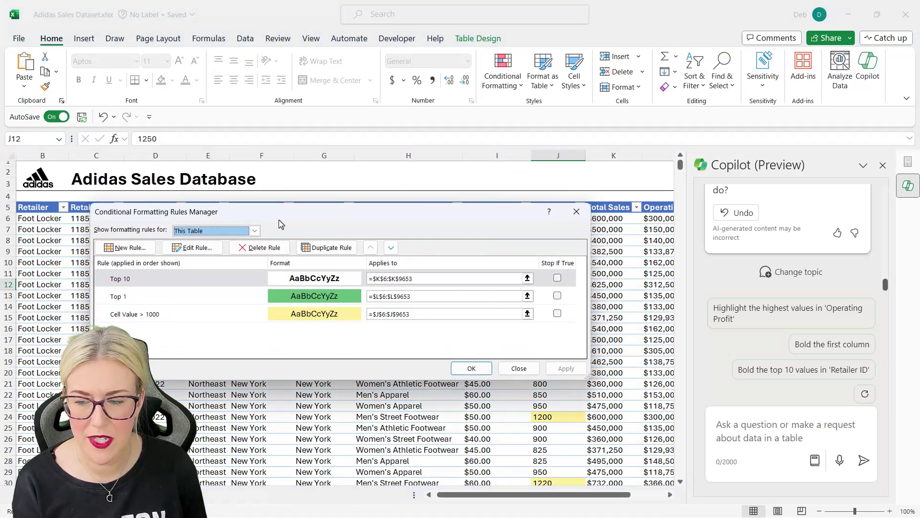
pyautogui.moveTo(273, 216); pyautogui.dragTo(201, 156)
pyautogui.click(109, 244)
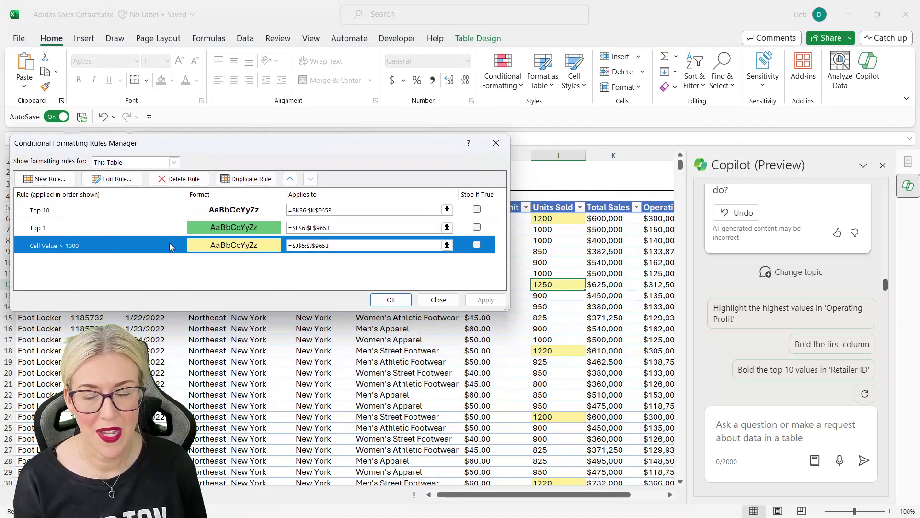
pyautogui.click(446, 301)
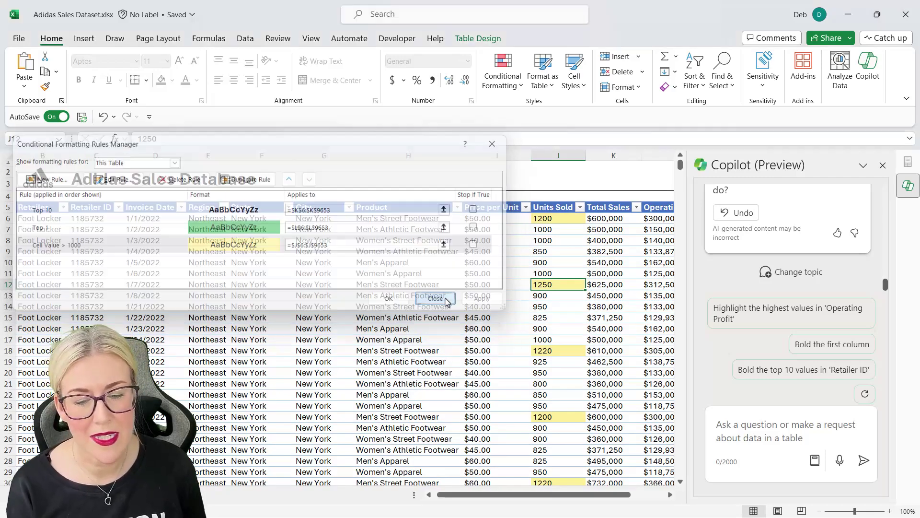
pyautogui.click(374, 337)
pyautogui.scroll(-5, 374, 337)
pyautogui.scroll(5, 374, 337)
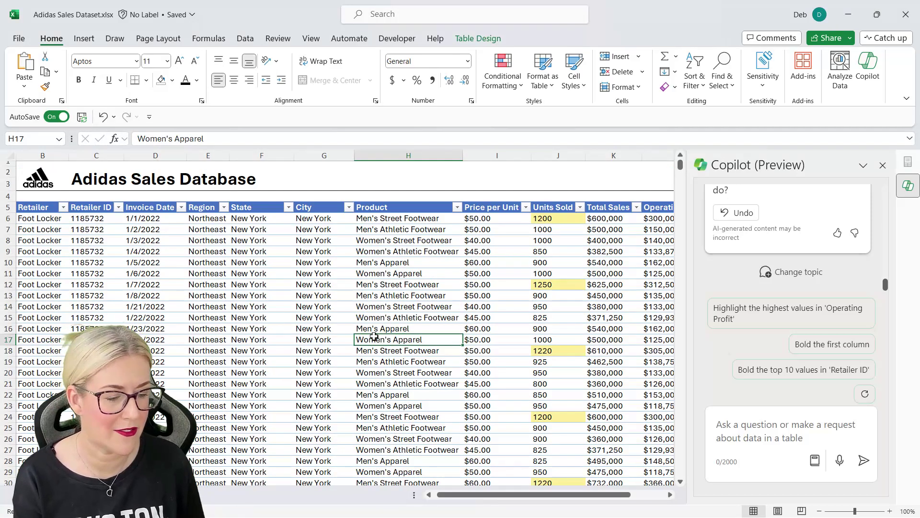
# Check the unhighlighted 1000 Units Sold value, then scroll right to Total Sales and Operating Profit.
pyautogui.click(555, 238)
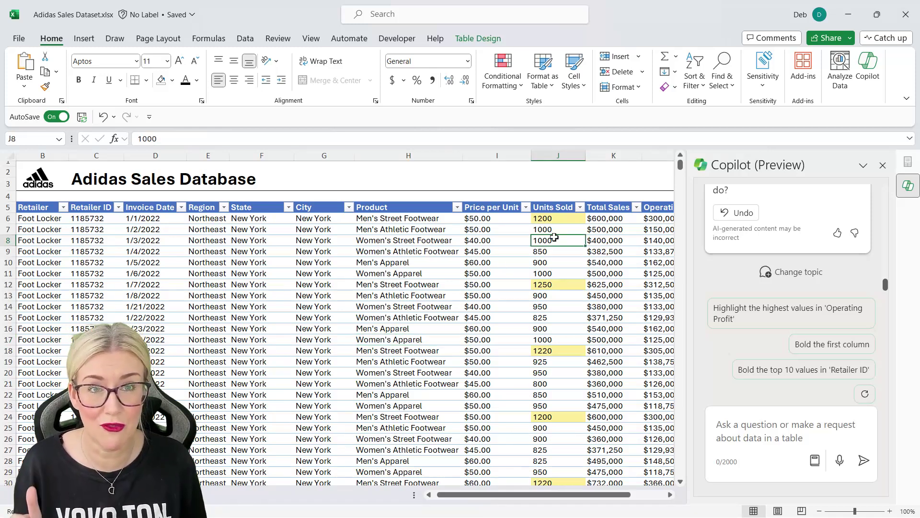
pyautogui.press('Return')
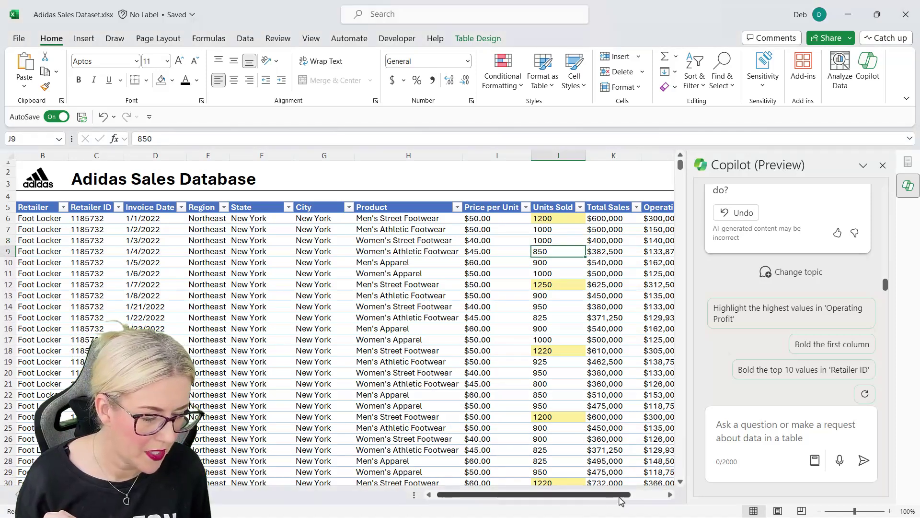
pyautogui.moveTo(590, 500); pyautogui.dragTo(616, 499)
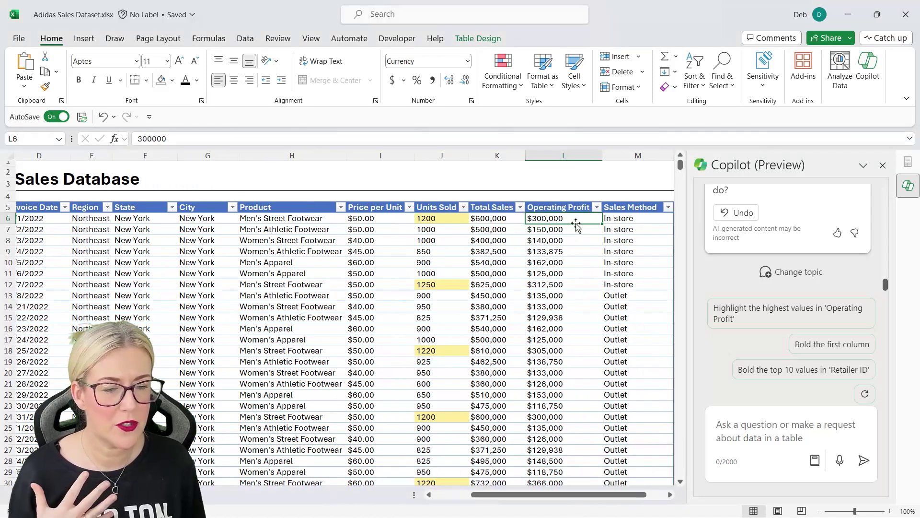
pyautogui.click(566, 221)
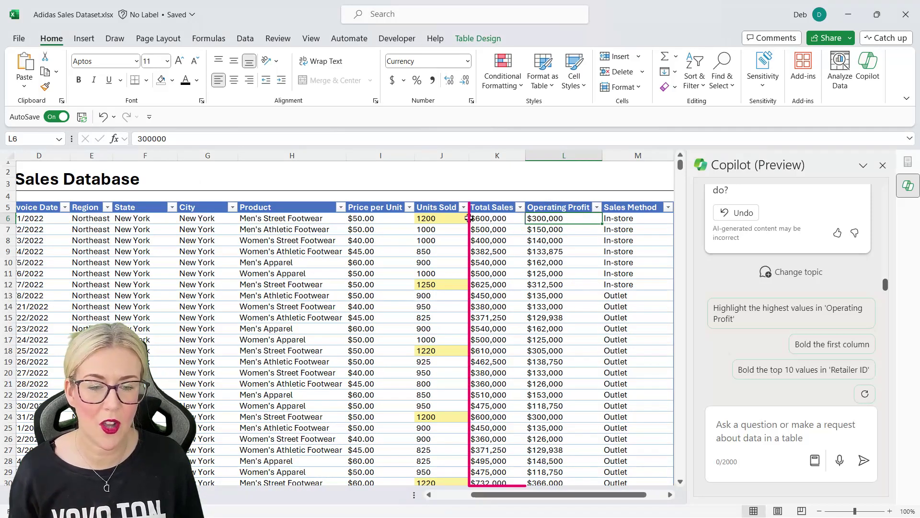
pyautogui.click(485, 220)
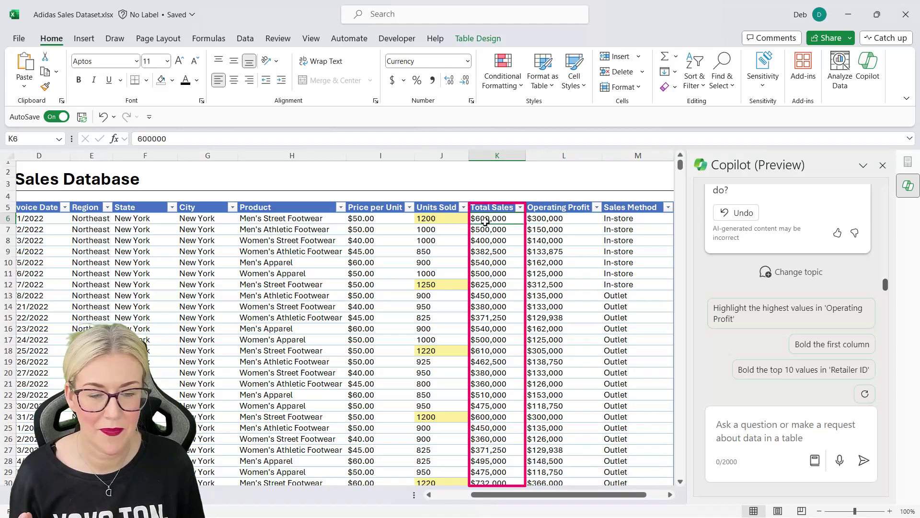
# Have Copilot insert an Operating Profit % column (Operating Profit ÷ Total Sales) after reviewing its formula.
pyautogui.click(727, 434)
pyautogui.write('add a column that shows the Operating Profit as a percentage of the Total Sales')
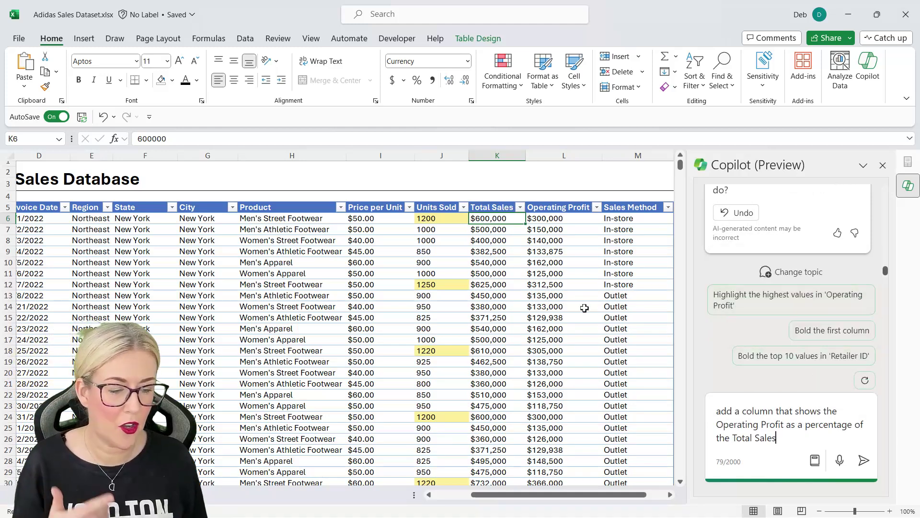
pyautogui.press('Return')
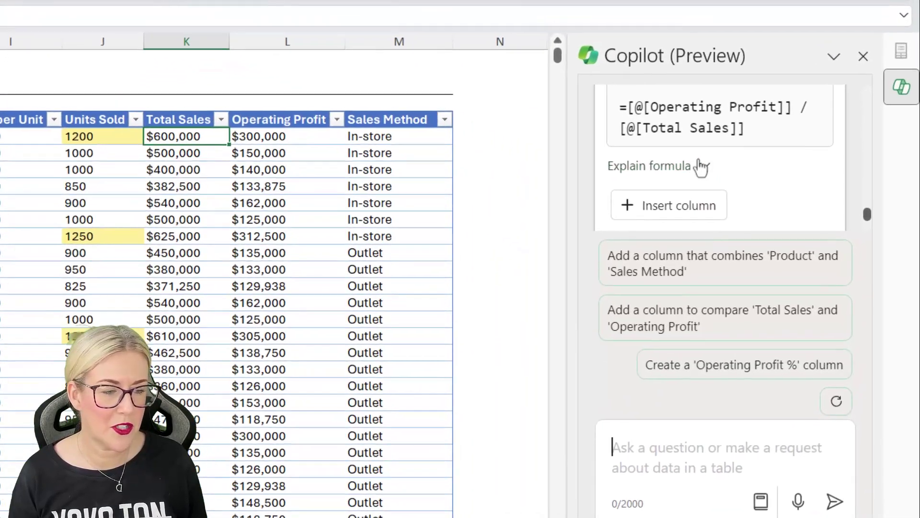
pyautogui.click(703, 168)
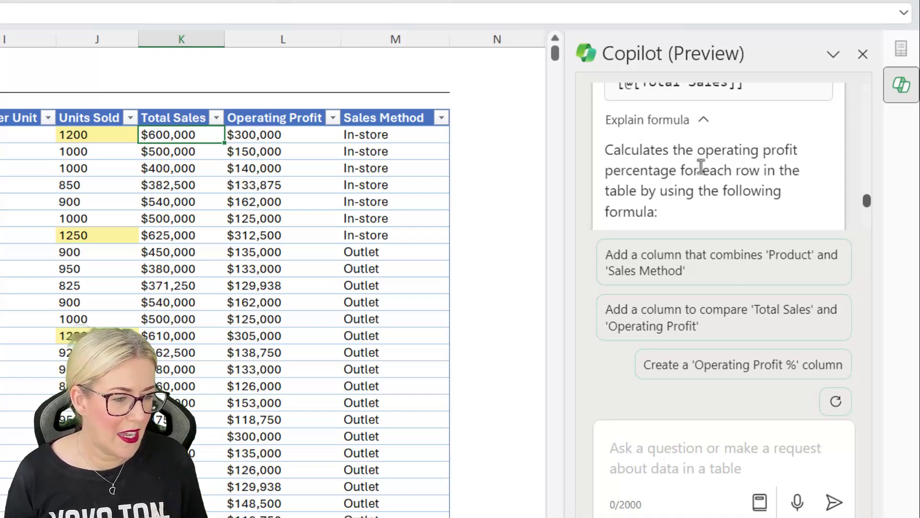
pyautogui.scroll(-4, 701, 166)
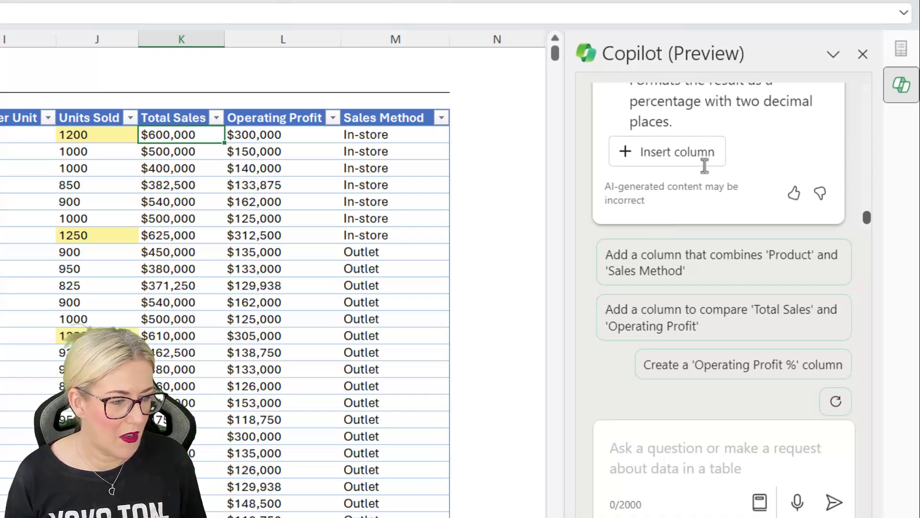
pyautogui.click(676, 158)
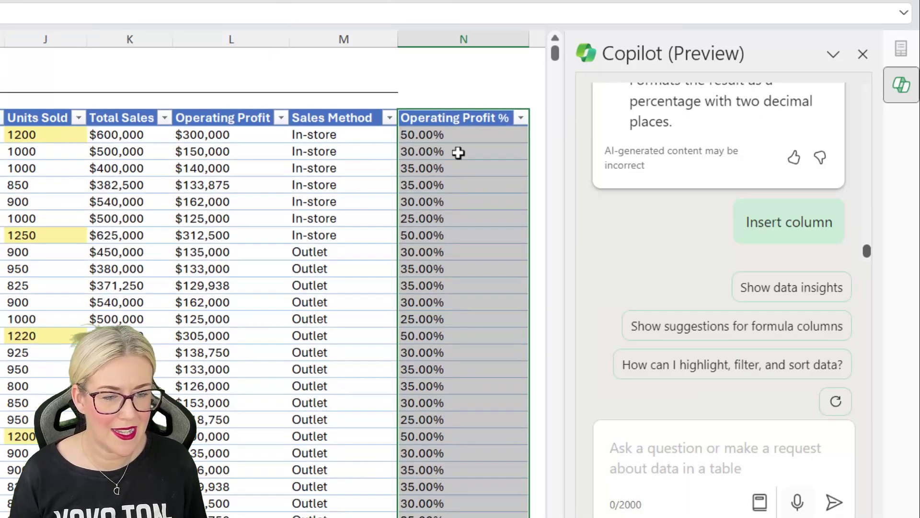
pyautogui.click(460, 134)
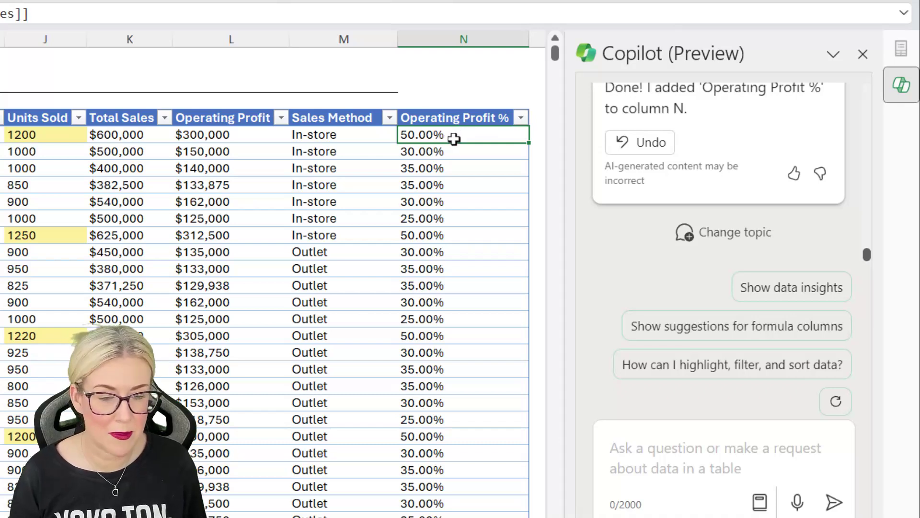
pyautogui.click(117, 132)
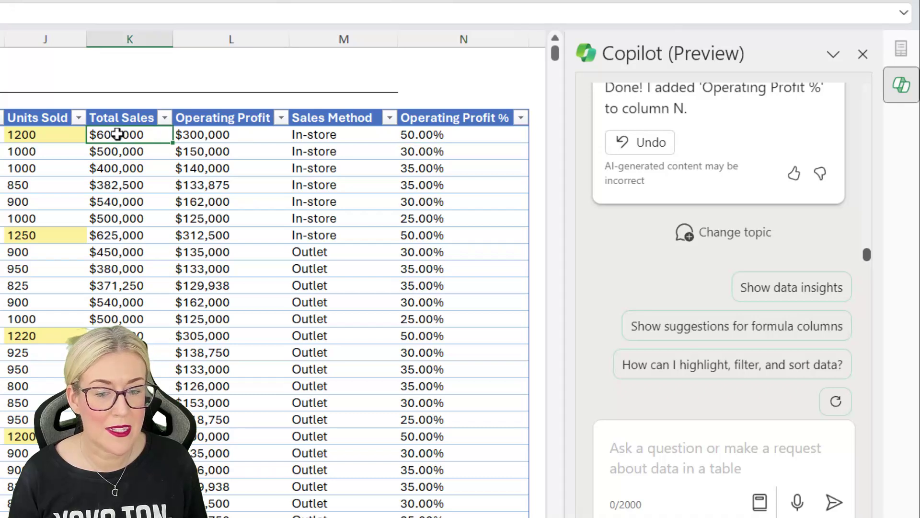
pyautogui.click(236, 135)
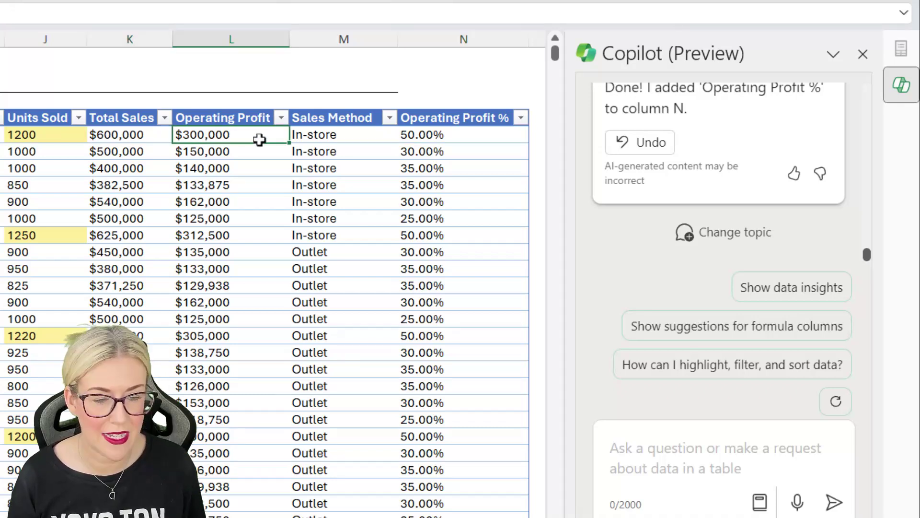
pyautogui.click(461, 133)
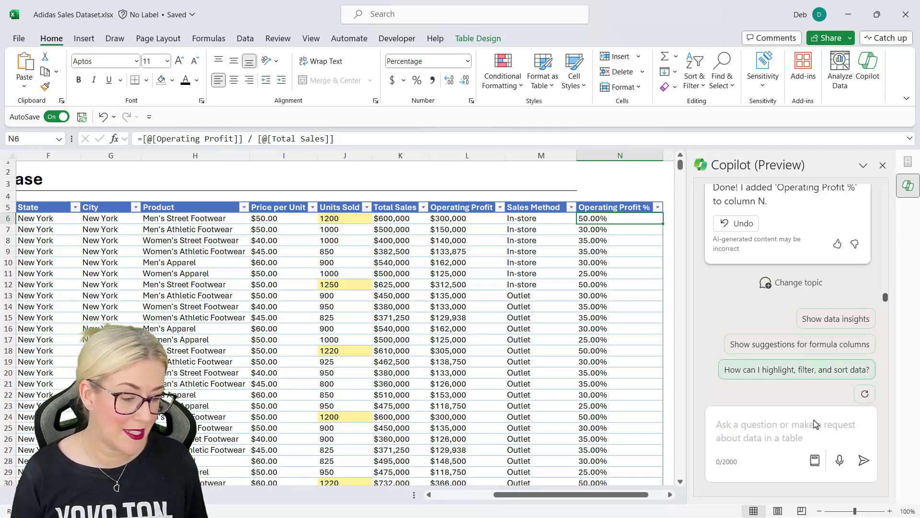
pyautogui.click(728, 426)
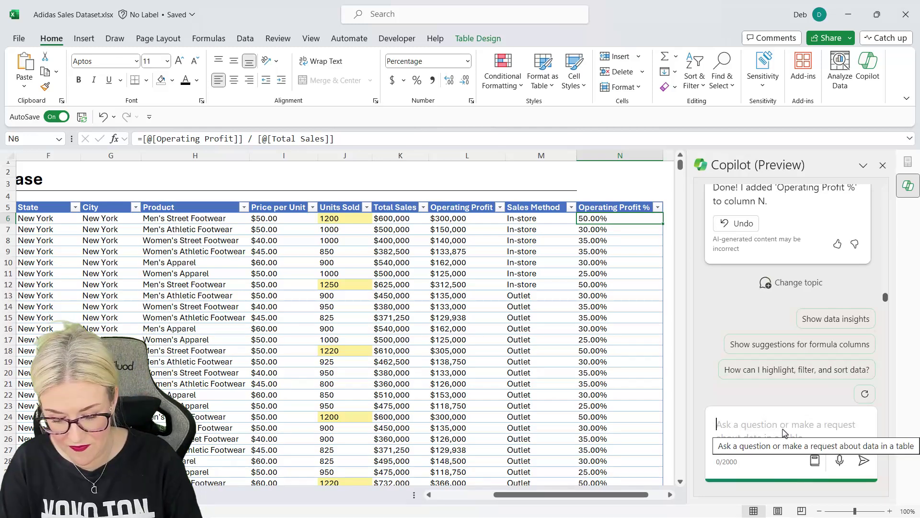
# Ask Copilot to apply percentage format with 0 decimal places to Operating Profit %.
pyautogui.write('apply percentage format to the Operating Profit % column with 0 decimal places')
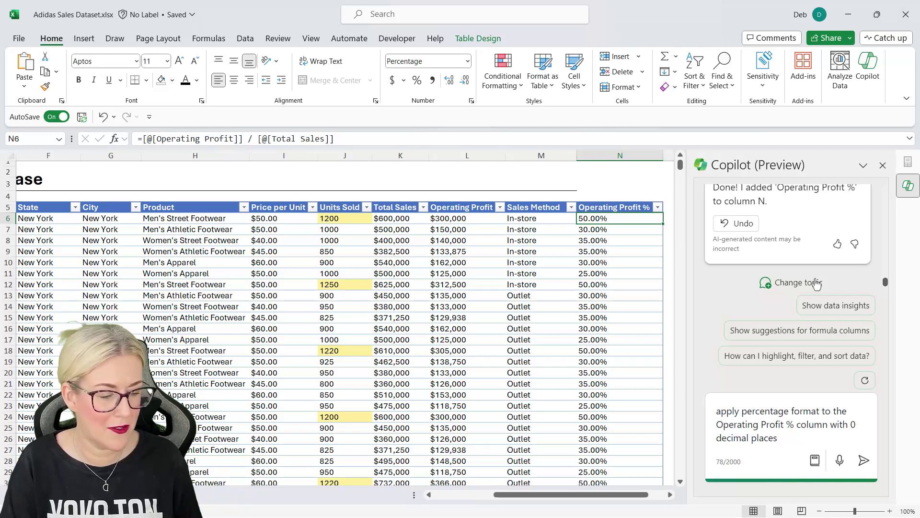
pyautogui.press('Return')
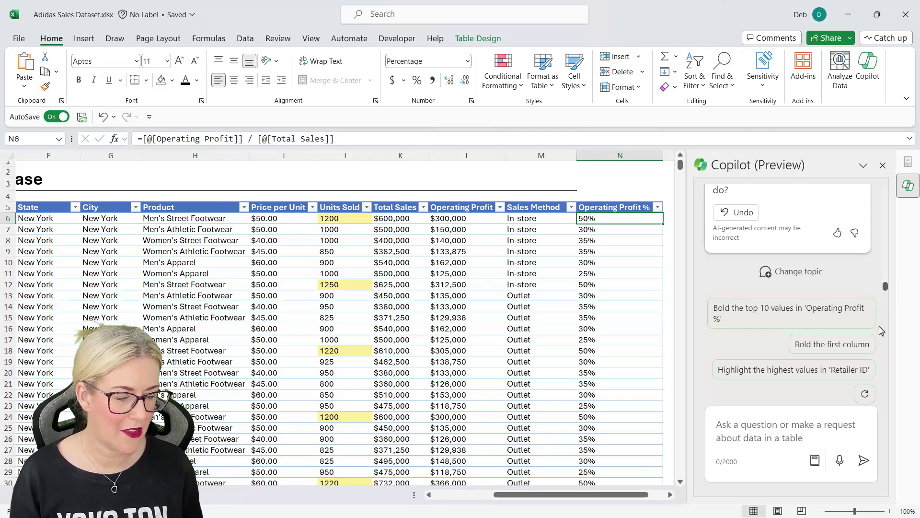
# Ask Copilot to add green data bars to the Operating Profit % cells.
pyautogui.click(719, 426)
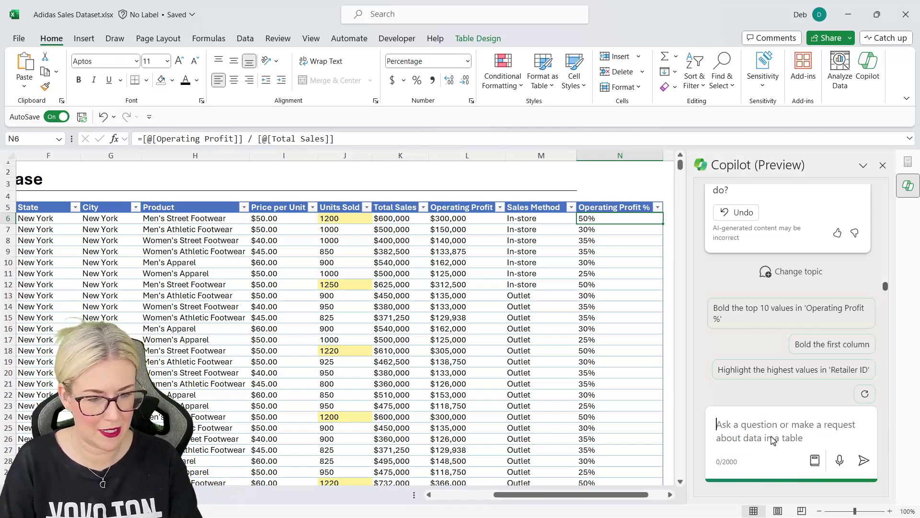
pyautogui.write('add gr')
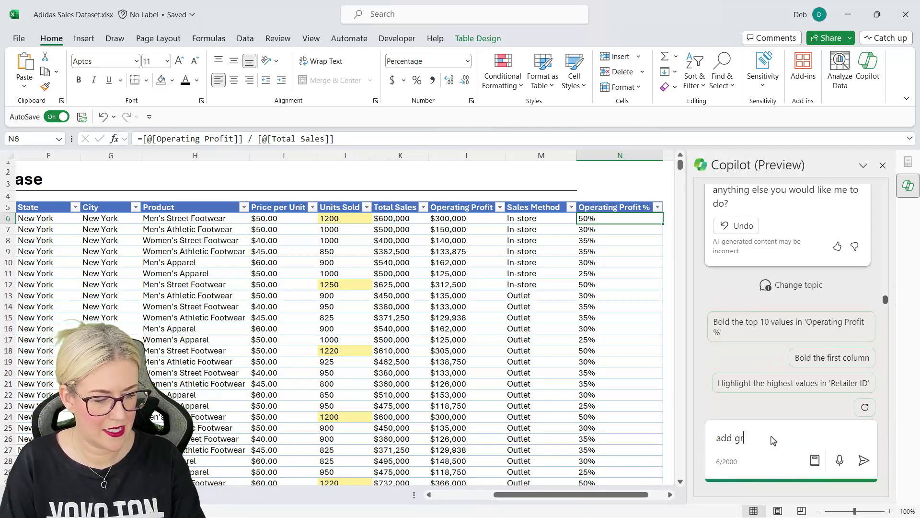
pyautogui.write('een')
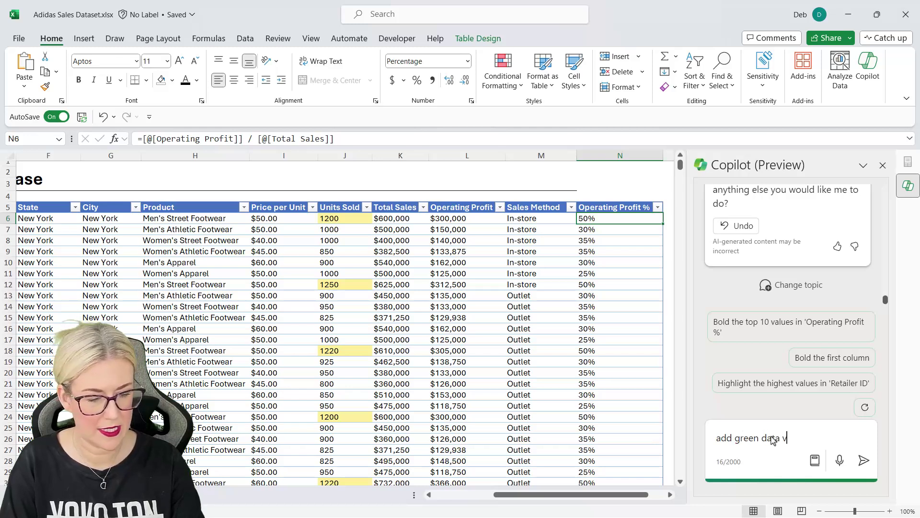
pyautogui.write('data va')
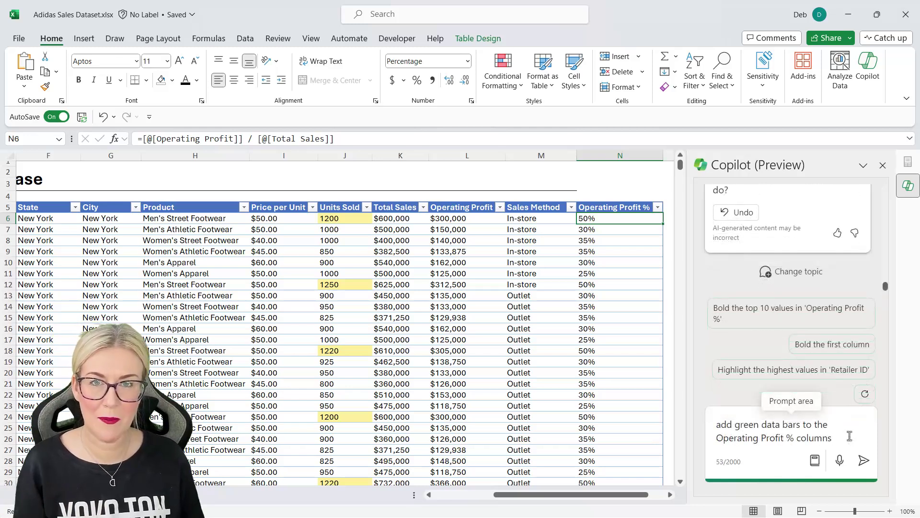
pyautogui.click(839, 439)
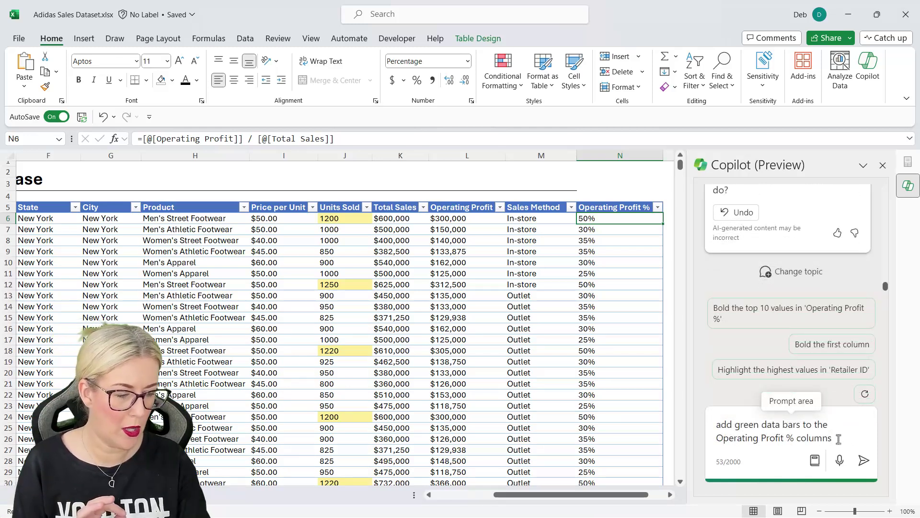
pyautogui.press('BackSpace')
pyautogui.press('Return')
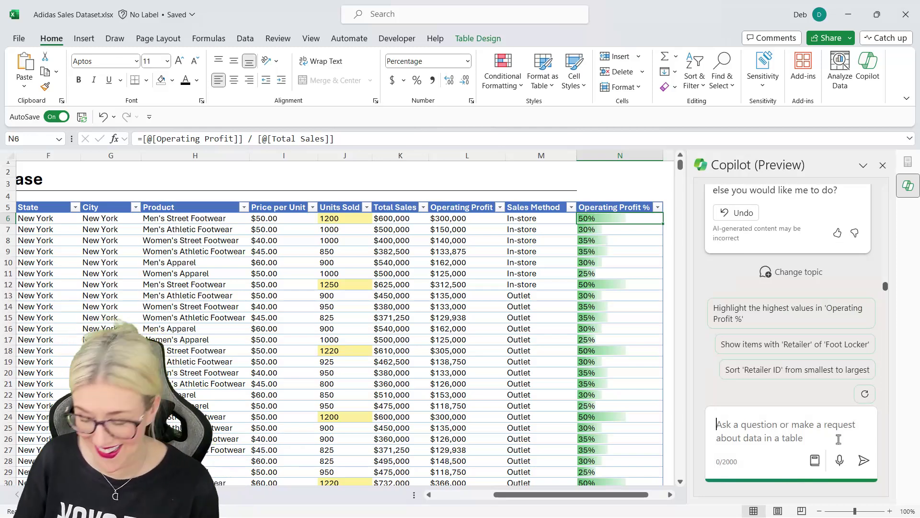
pyautogui.click(729, 430)
pyautogui.write('i')
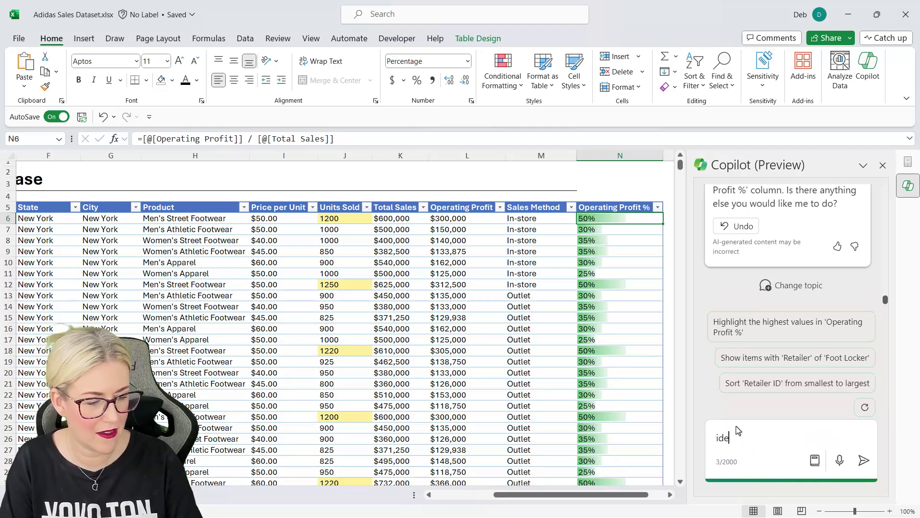
pyautogui.press('BackSpace')
pyautogui.write('hide')
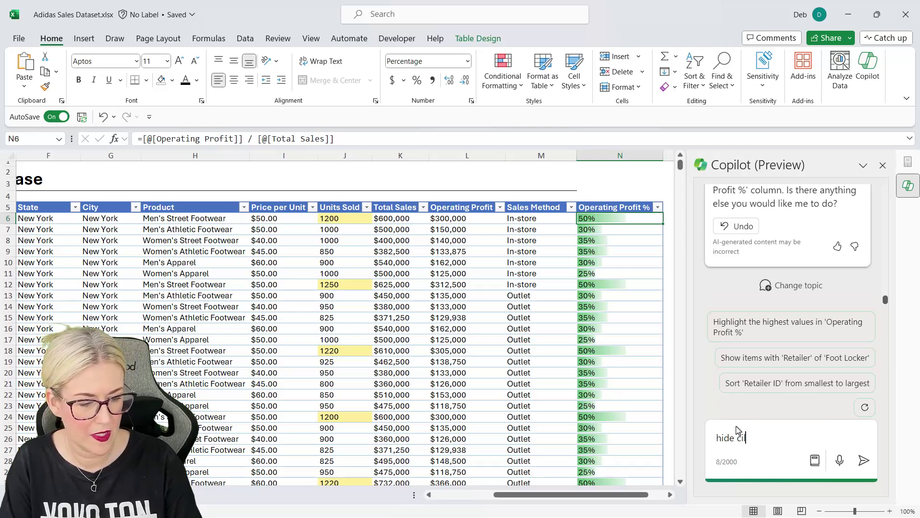
pyautogui.write(' colum')
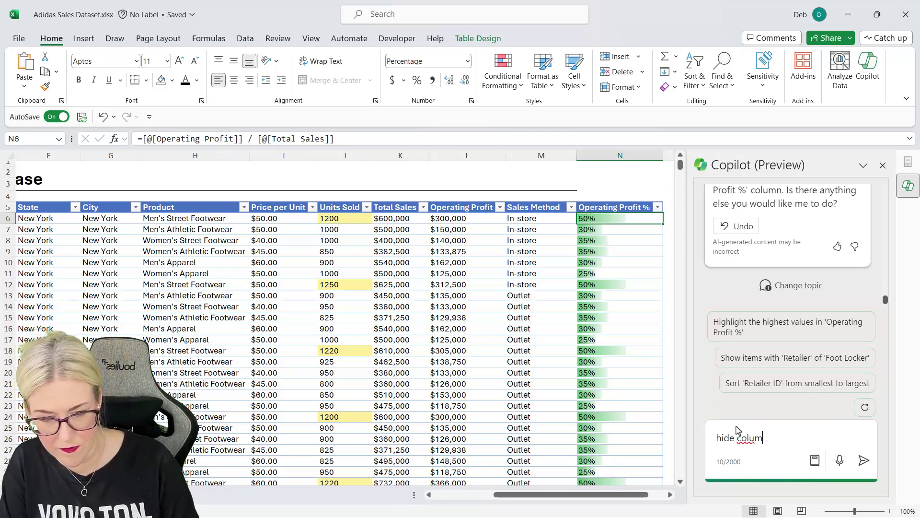
pyautogui.write('n M')
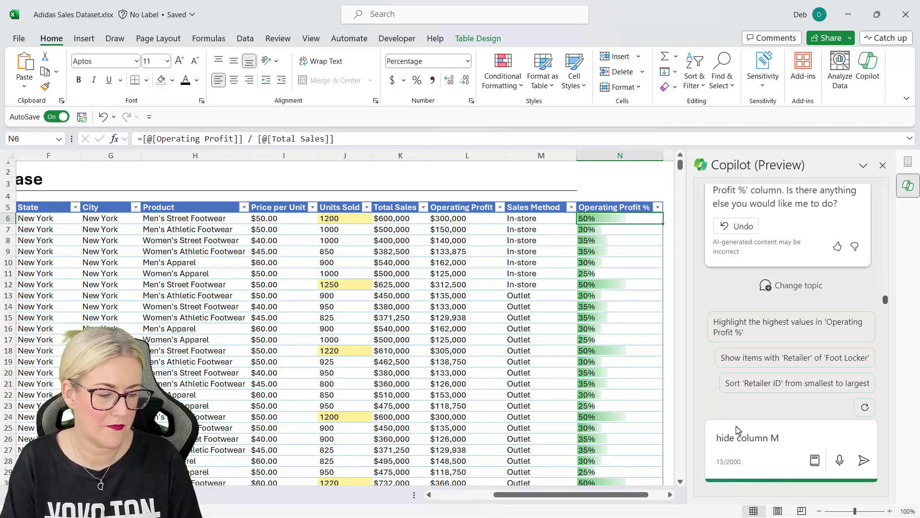
pyautogui.press('Return')
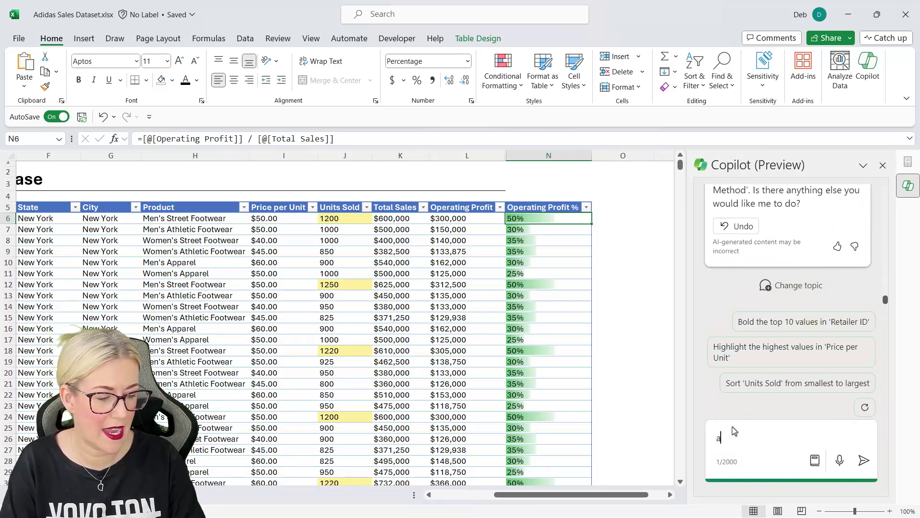
pyautogui.write('unhid')
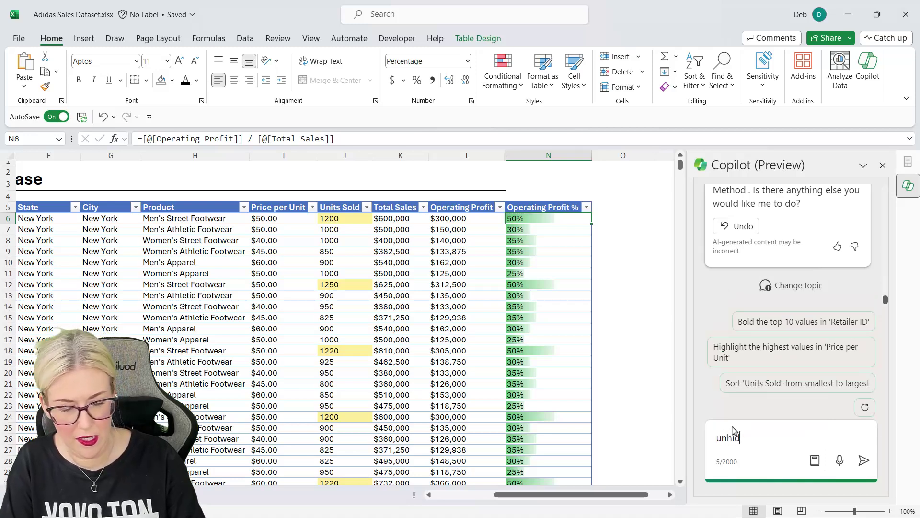
pyautogui.write('e all columns')
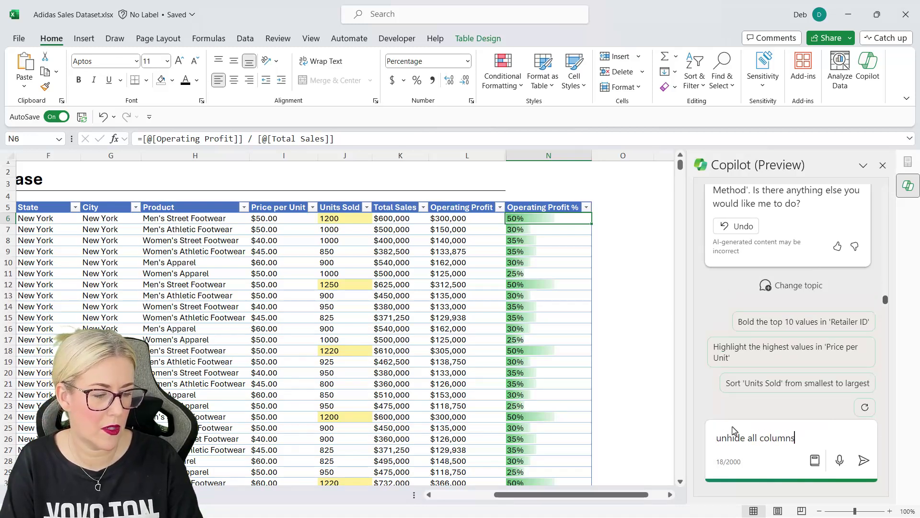
pyautogui.press('Return')
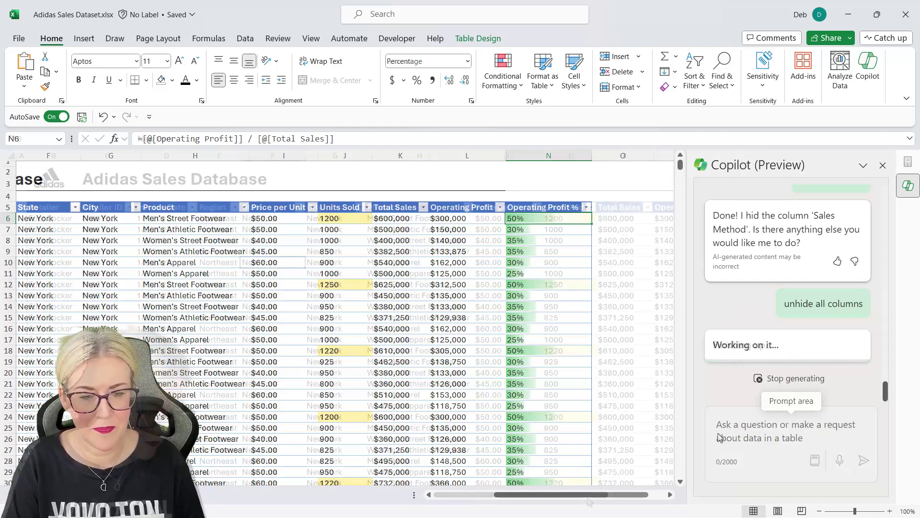
pyautogui.moveTo(606, 494); pyautogui.dragTo(658, 496)
pyautogui.click(517, 241)
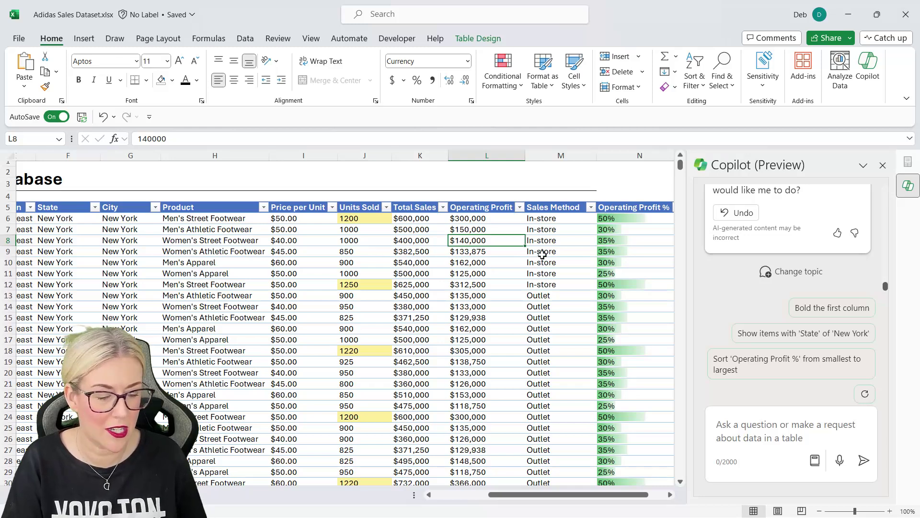
# Request a pivot chart from Copilot and review its Units Sold by Region chart, West leading at 686985.
pyautogui.click(725, 430)
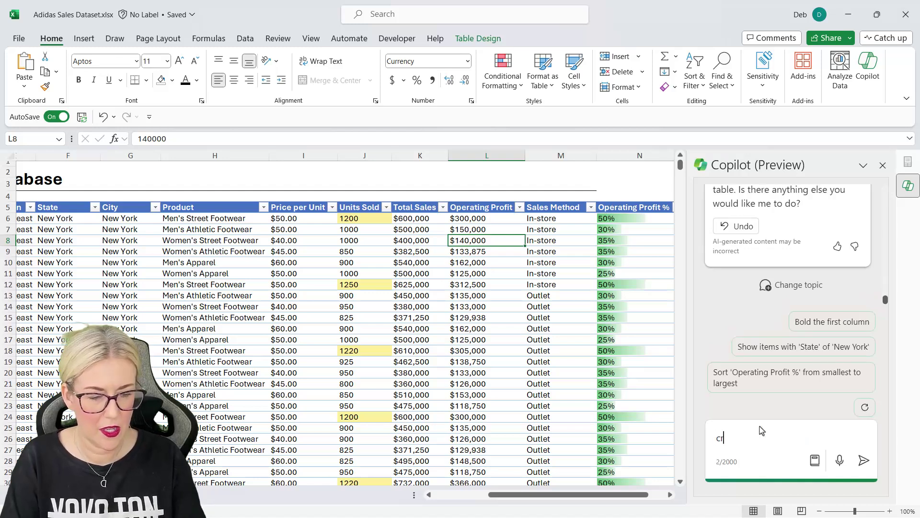
pyautogui.write('create a pivot chart that shows Units Sold by Region')
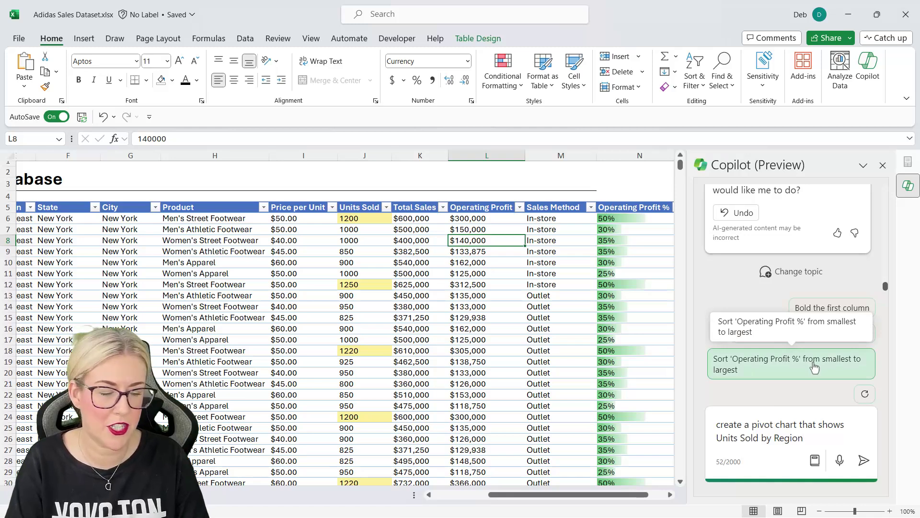
pyautogui.press('Return')
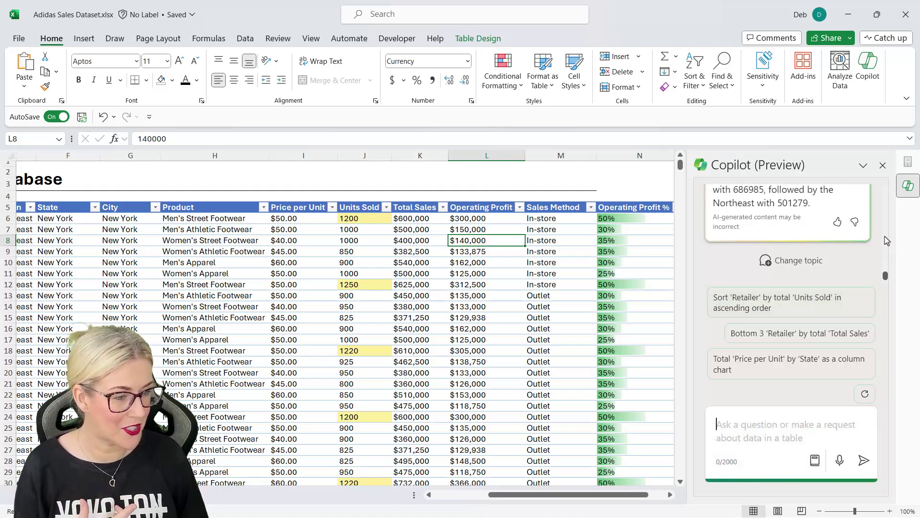
pyautogui.scroll(5, 886, 240)
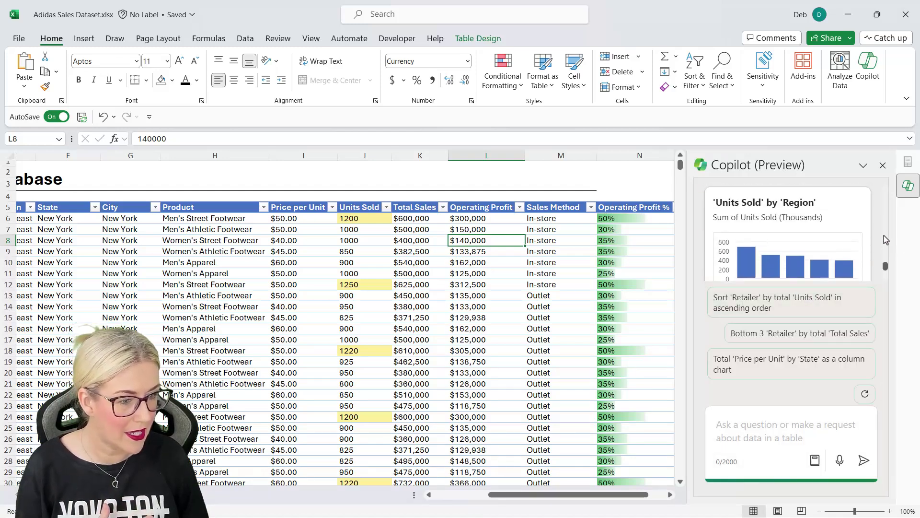
pyautogui.scroll(-1, 836, 222)
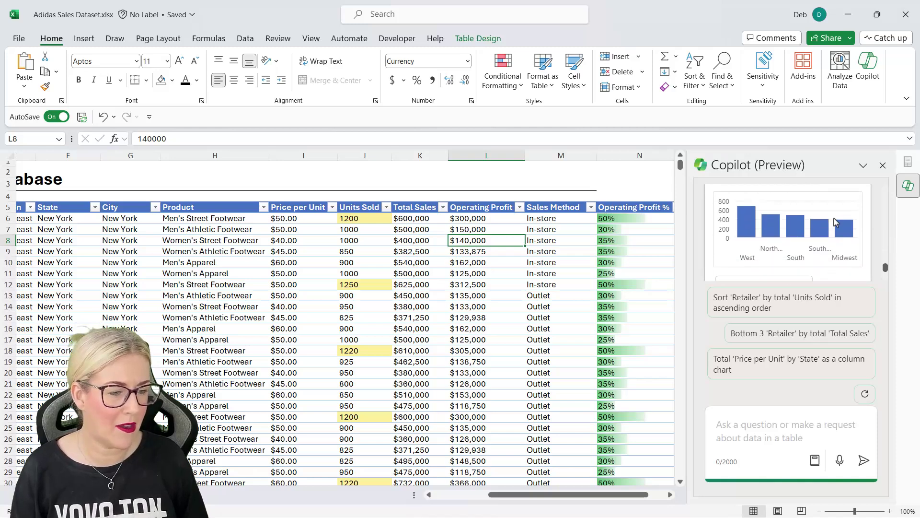
pyautogui.scroll(-4, 836, 222)
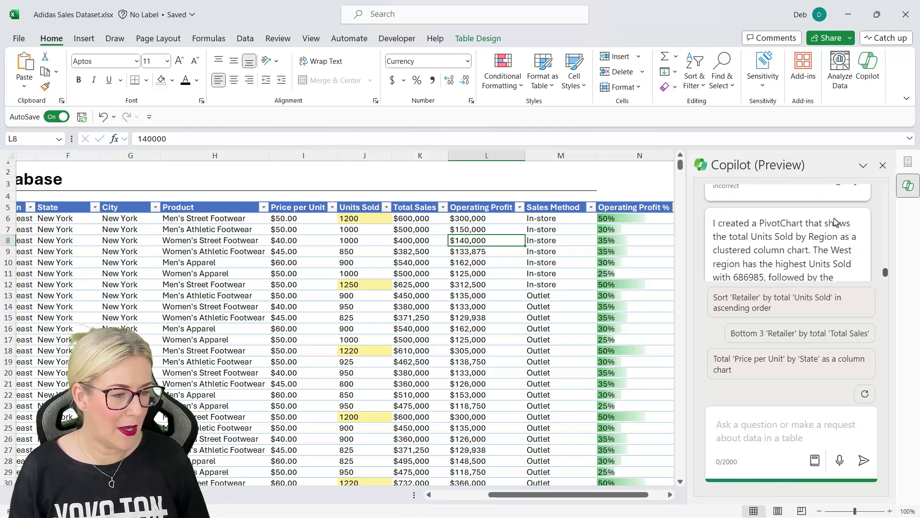
pyautogui.scroll(-2, 836, 222)
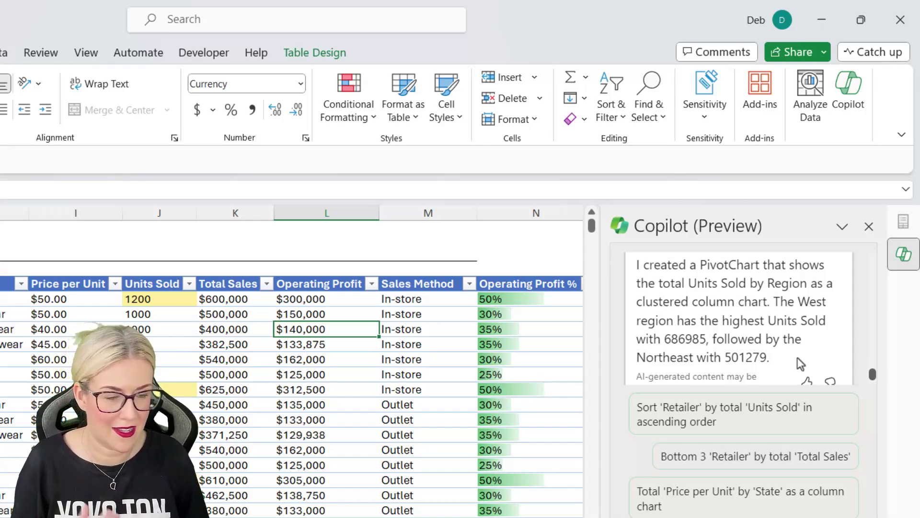
pyautogui.scroll(5, 797, 357)
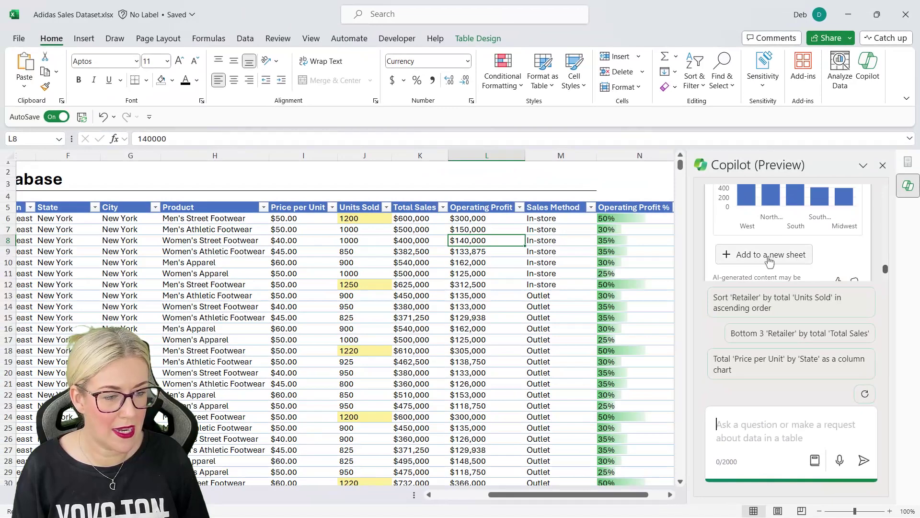
# Add the Units Sold by Region PivotChart to new Sheet1, inspect its fields, then go back to the table.
pyautogui.click(769, 257)
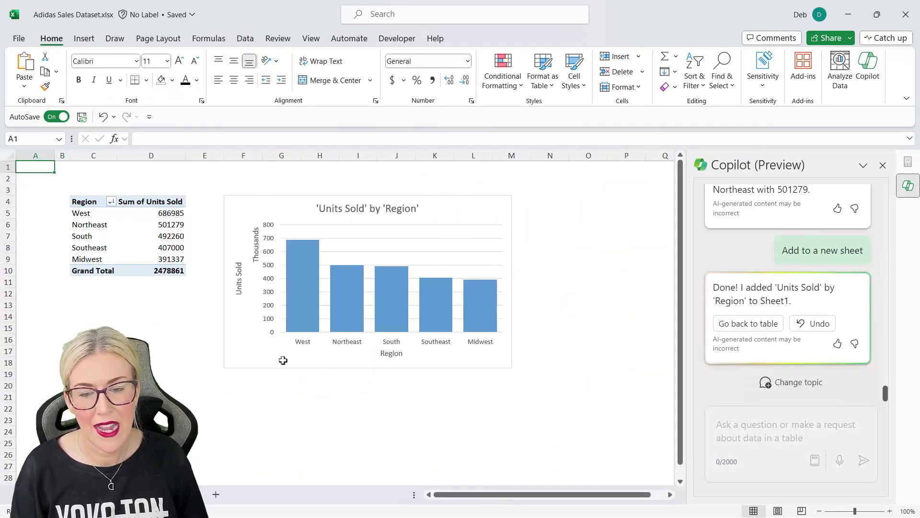
pyautogui.click(451, 212)
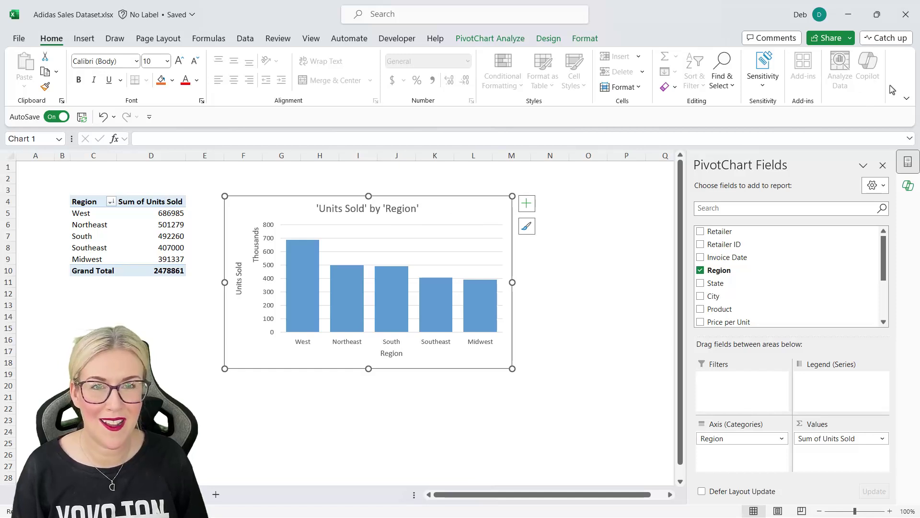
pyautogui.click(157, 226)
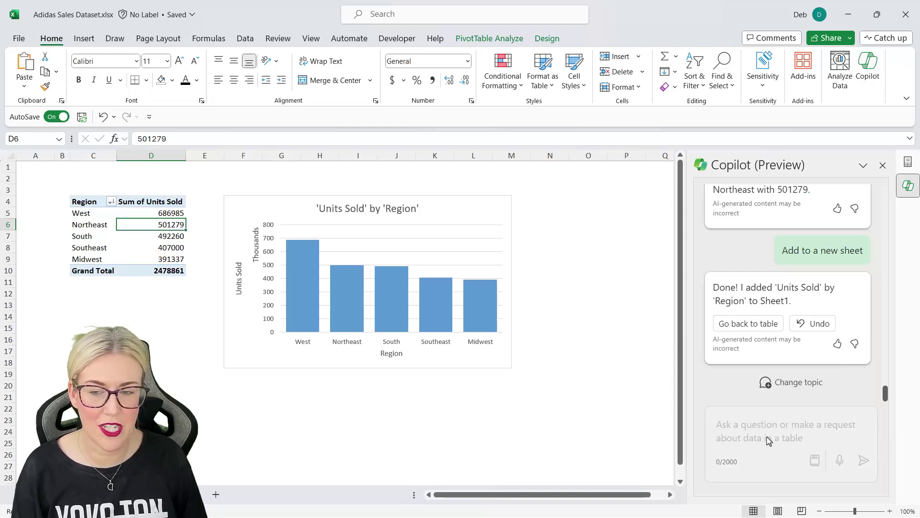
pyautogui.click(745, 324)
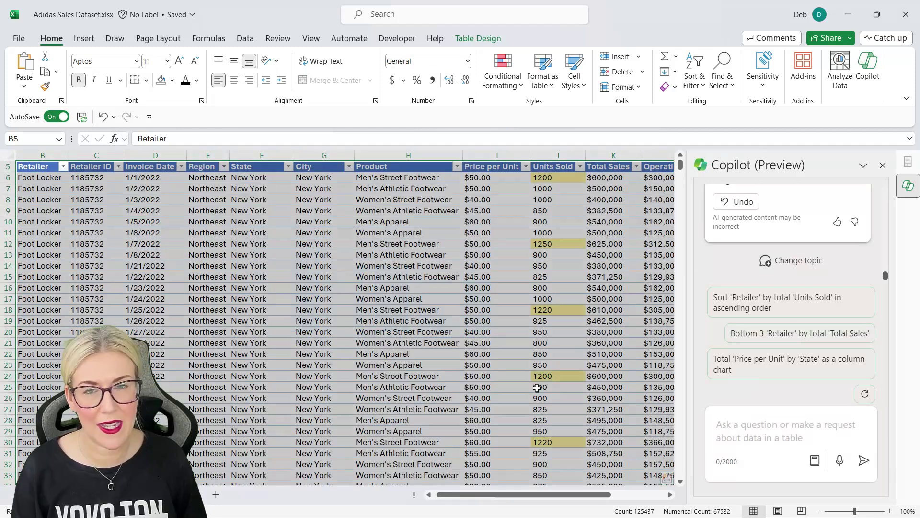
# Ask Copilot to filter the Adidas sales table to rows where City equals Houston.
pyautogui.click(506, 261)
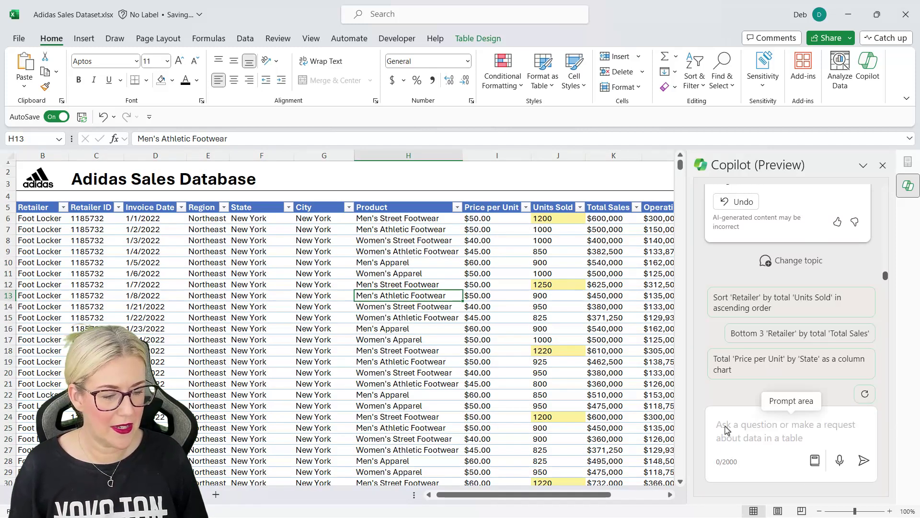
pyautogui.click(743, 457)
pyautogui.write('filter this data')
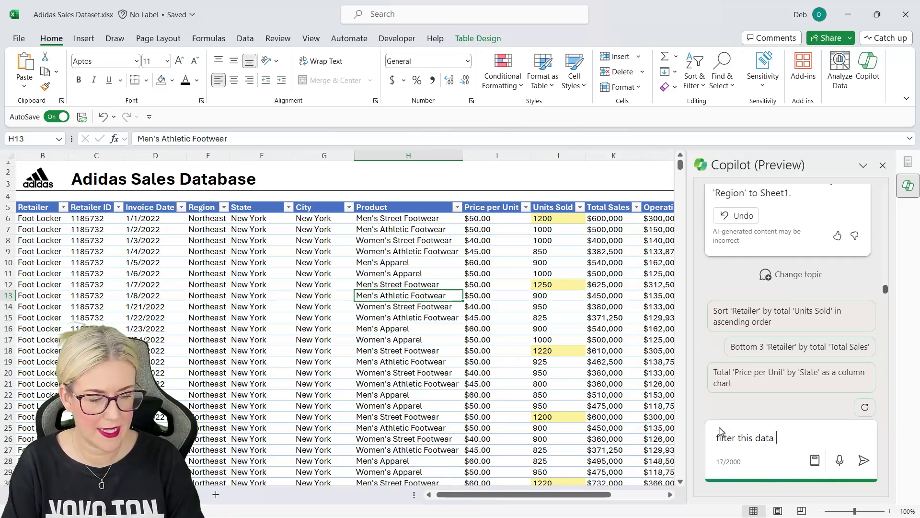
pyautogui.write(' w')
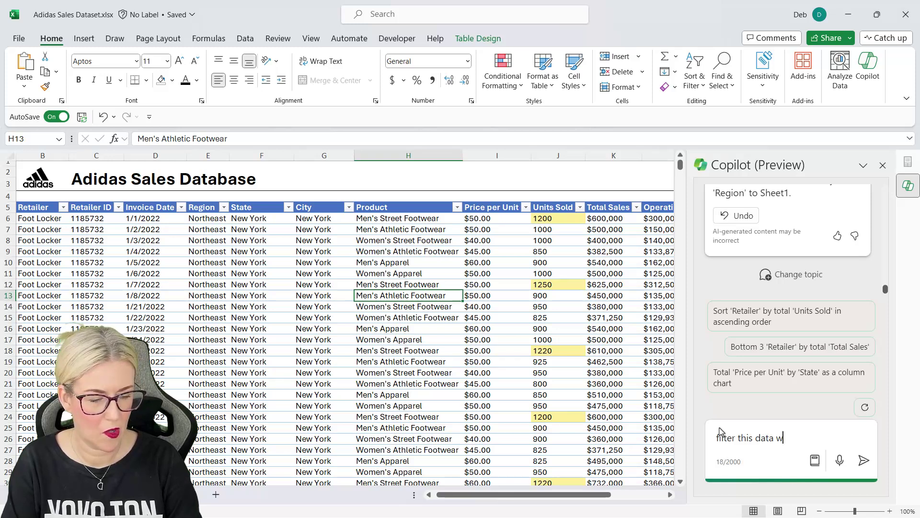
pyautogui.write('here the city co')
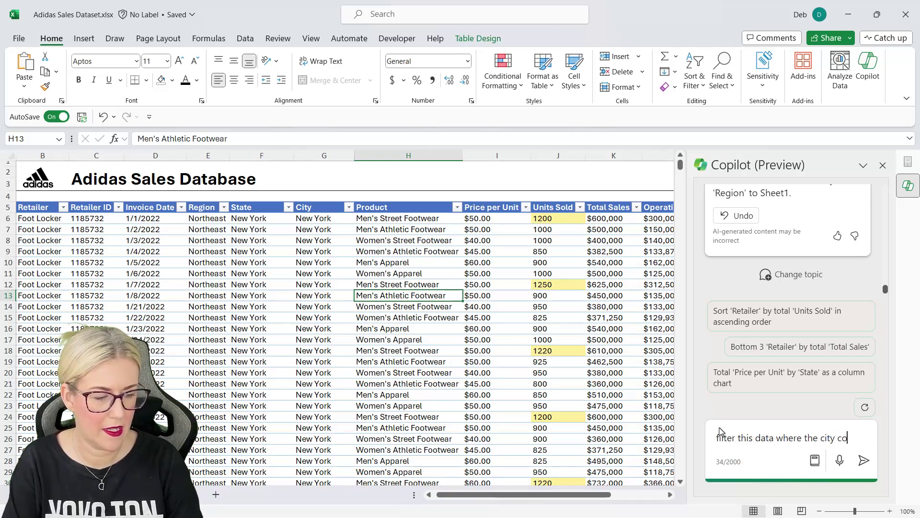
pyautogui.write('lumn is')
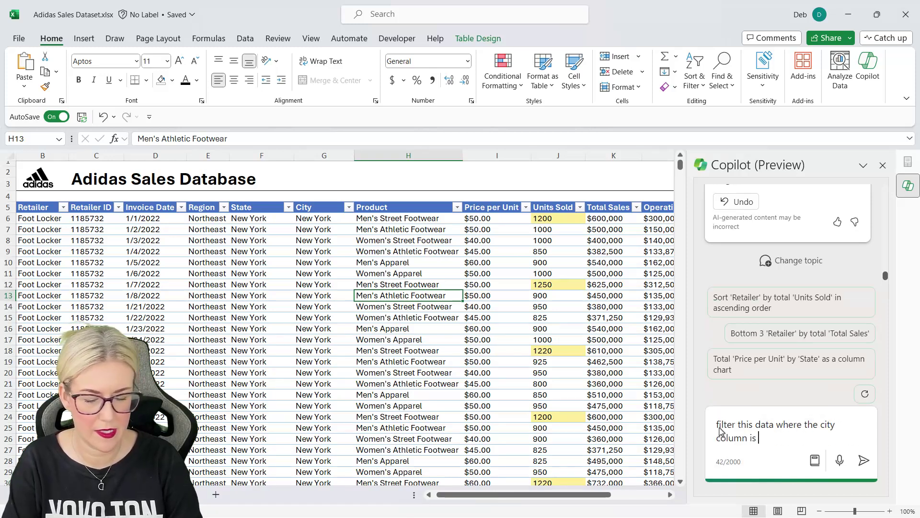
pyautogui.write(' equal to HHou')
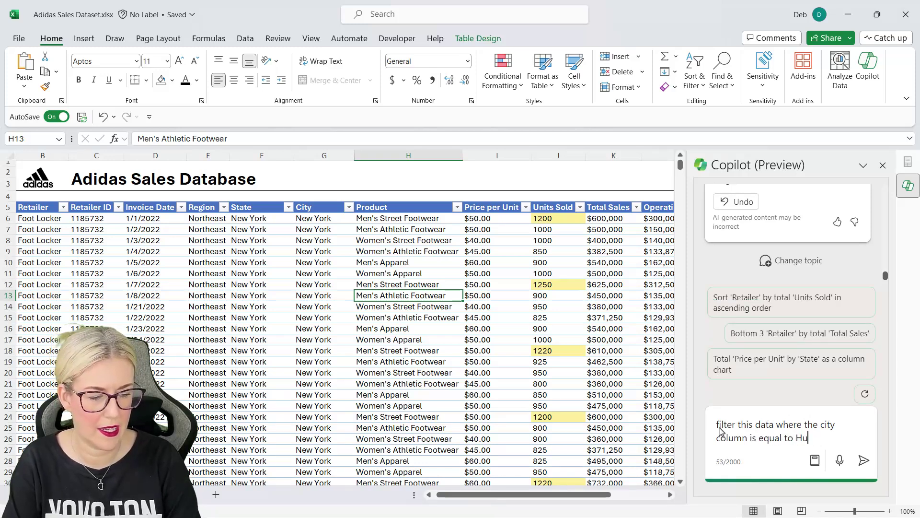
pyautogui.write('ouston')
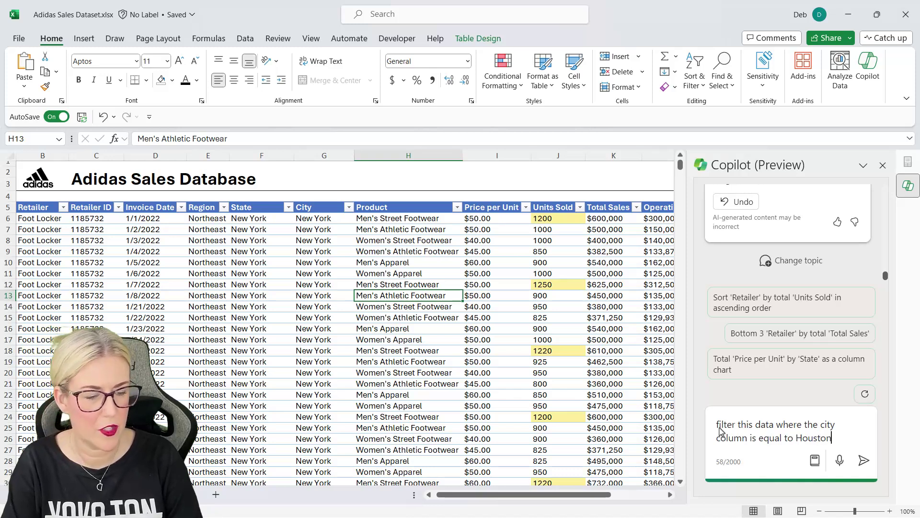
pyautogui.press('Return')
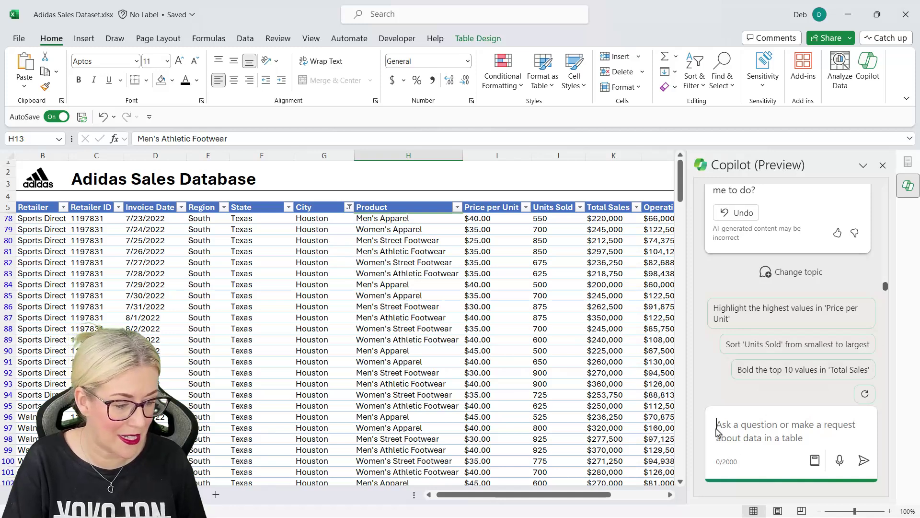
pyautogui.write('sort t')
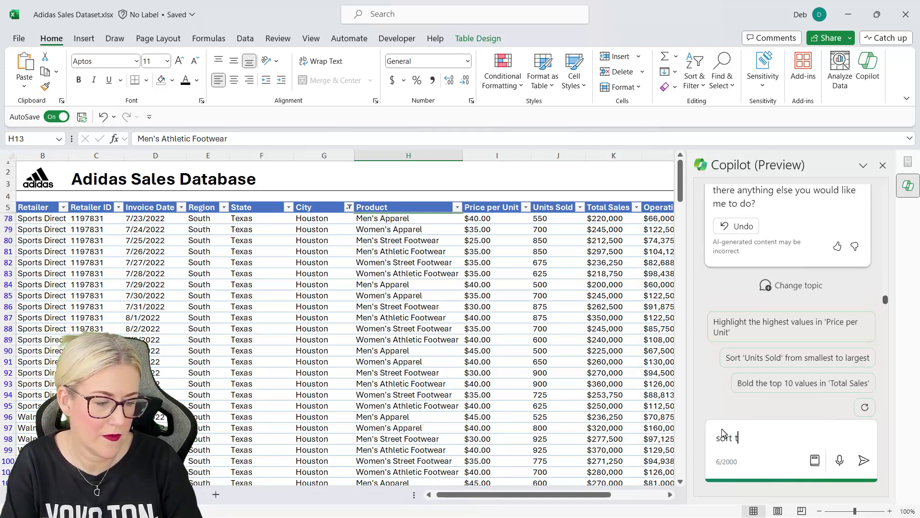
pyautogui.write('he filter')
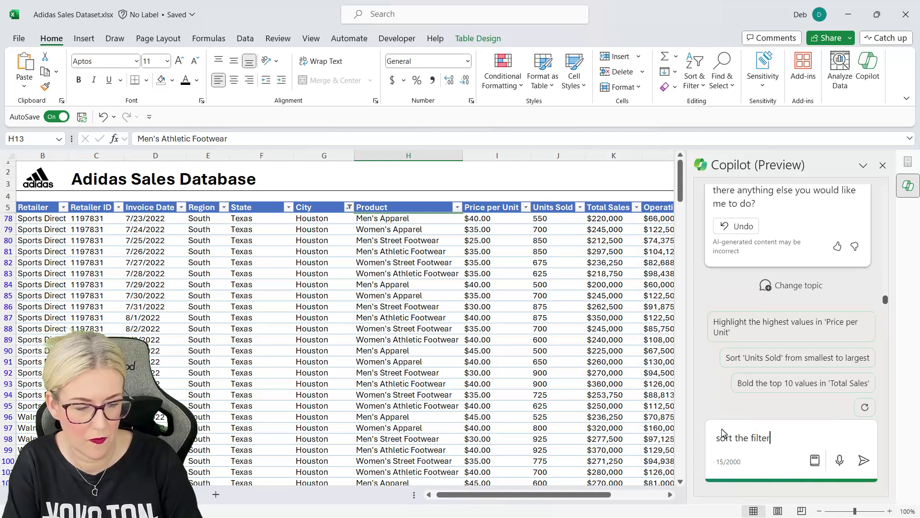
pyautogui.write('ed list by the un')
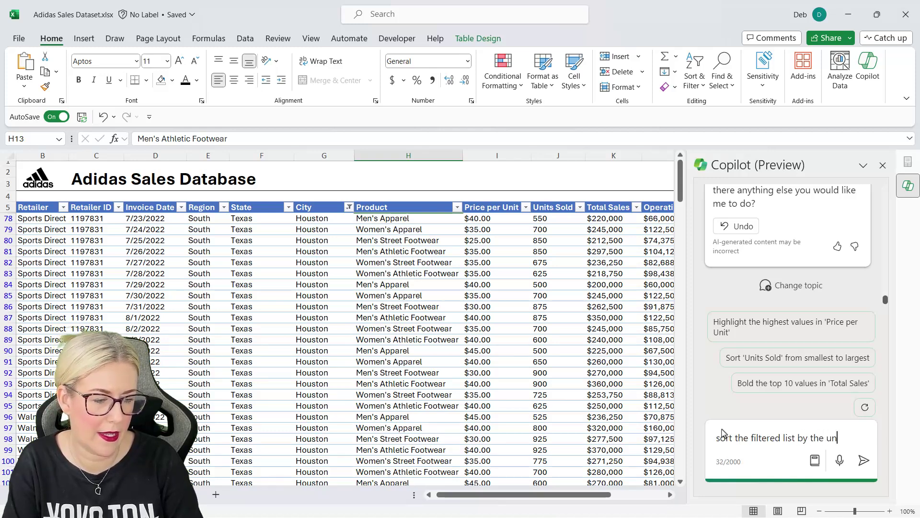
pyautogui.write('sales s')
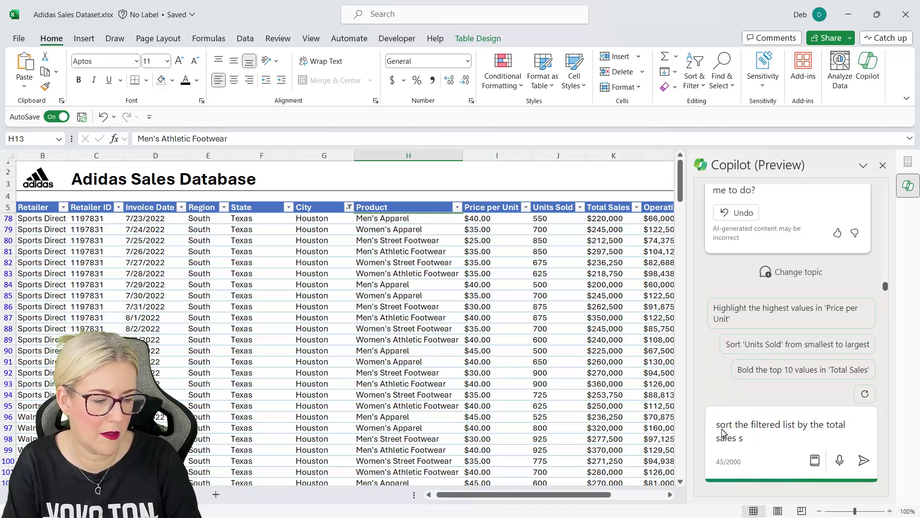
pyautogui.write('mallargest to sm')
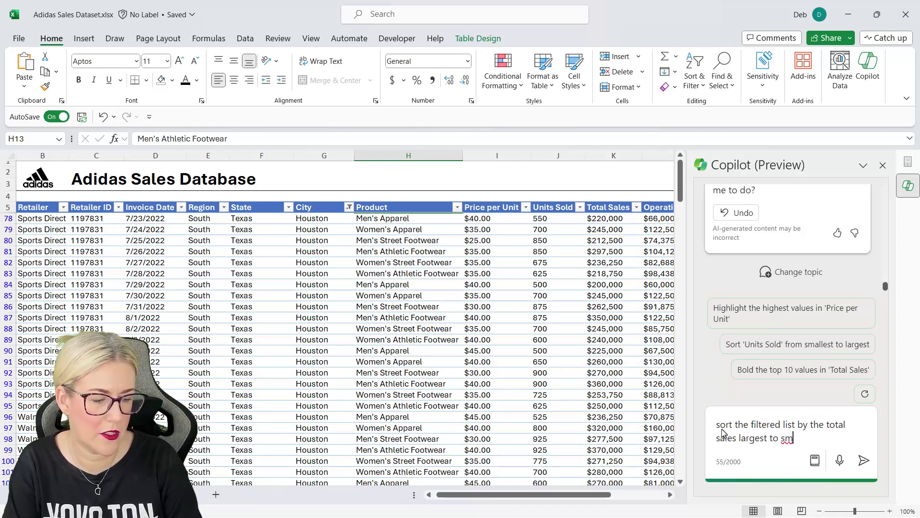
pyautogui.write('allest')
pyautogui.press('Return')
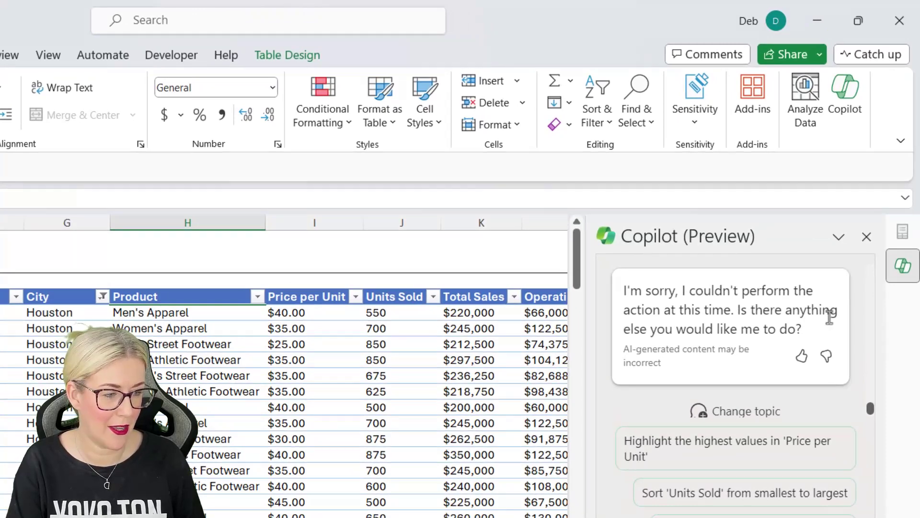
pyautogui.scroll(2, 853, 311)
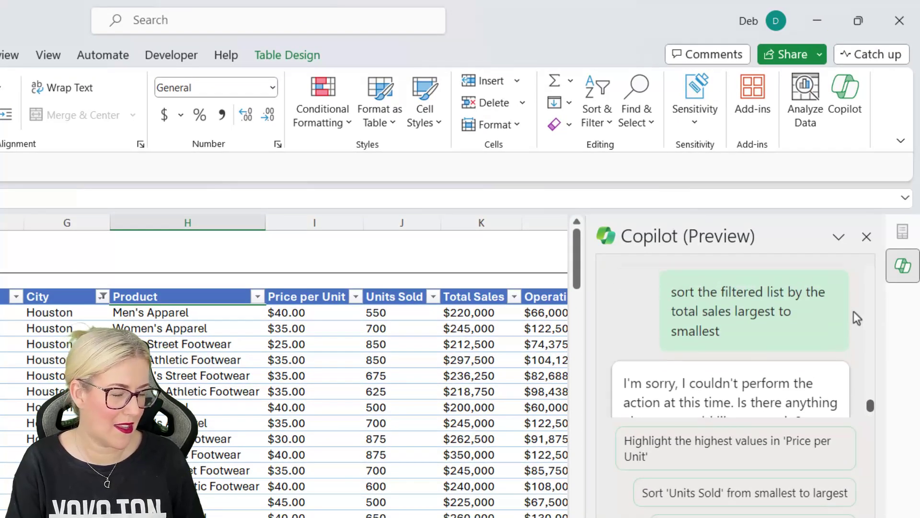
pyautogui.scroll(-3, 854, 312)
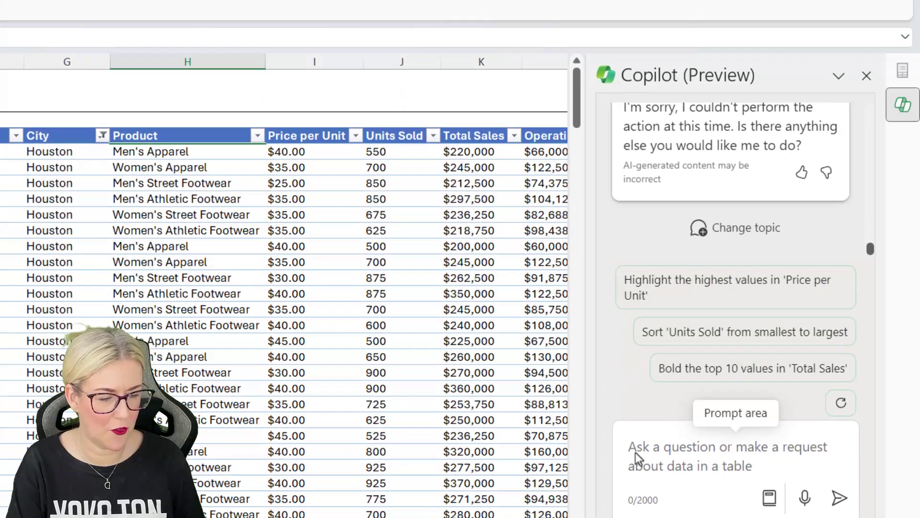
# Ask Copilot to sort Total Sales largest to smallest, putting $500,000 at the top.
pyautogui.click(637, 452)
pyautogui.write('sort')
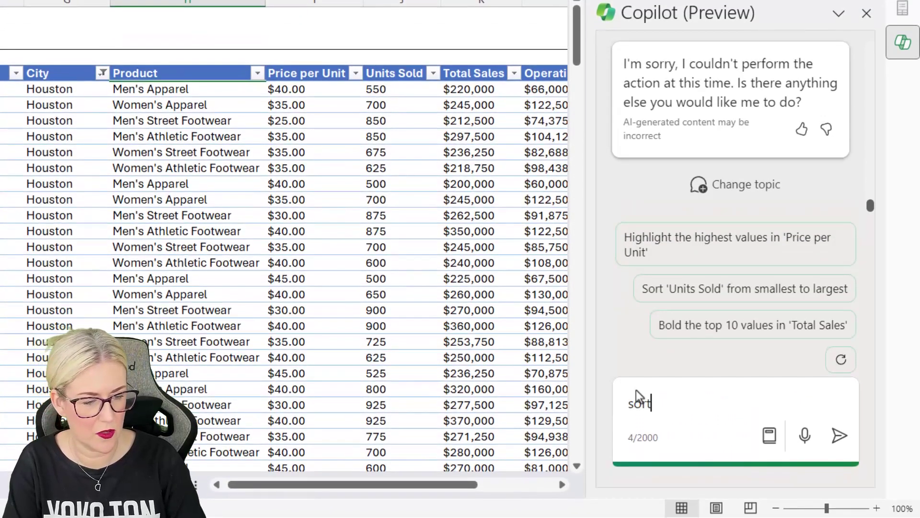
pyautogui.write(' total sal')
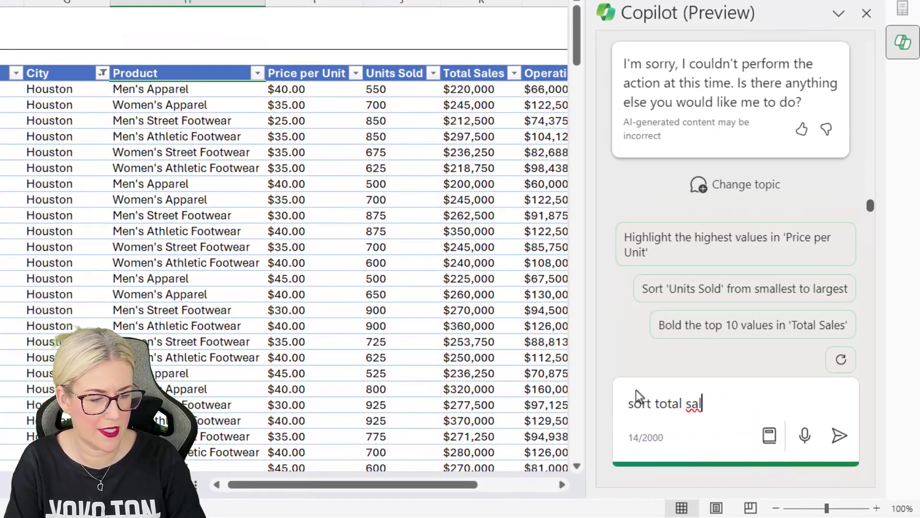
pyautogui.write('es from larg')
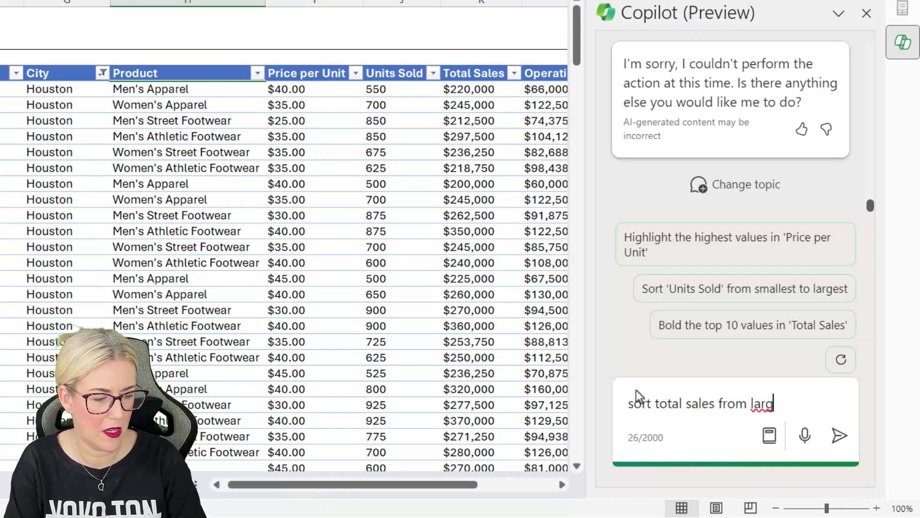
pyautogui.write('est to smalle')
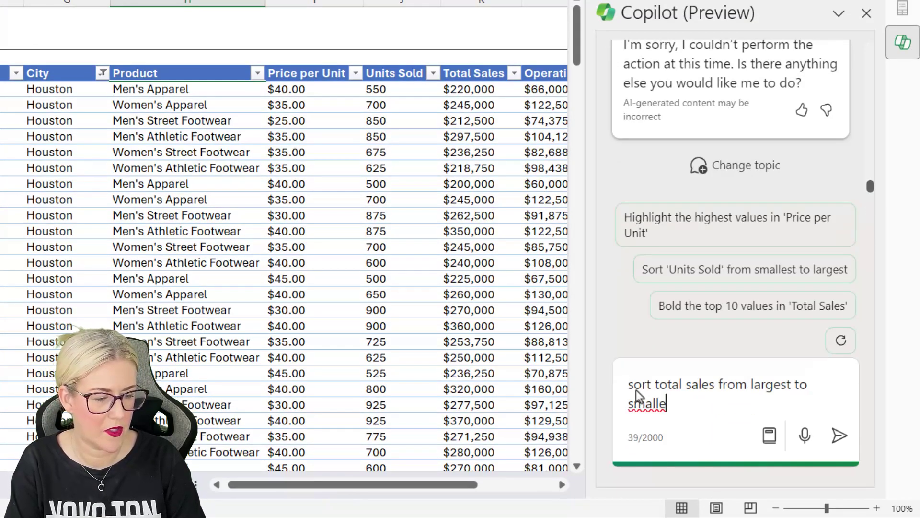
pyautogui.write('st')
pyautogui.press('Return')
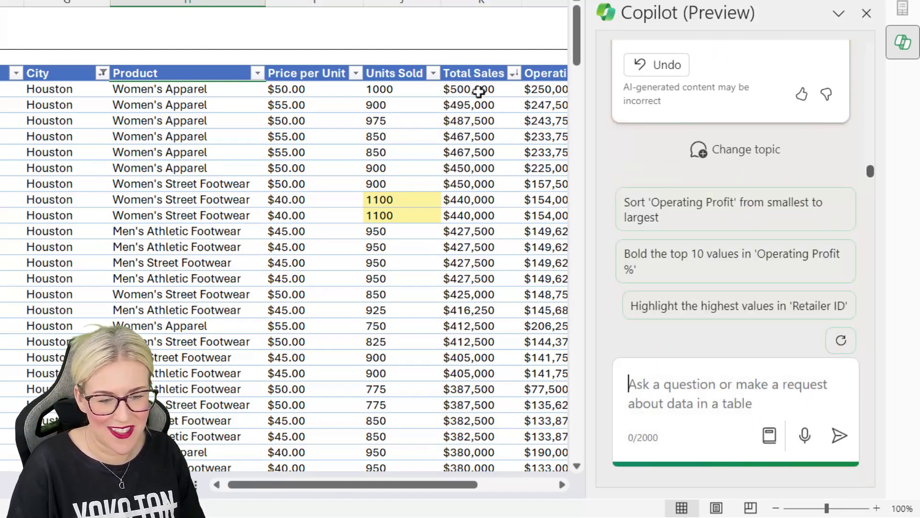
pyautogui.scroll(-12, 489, 360)
pyautogui.scroll(9, 491, 358)
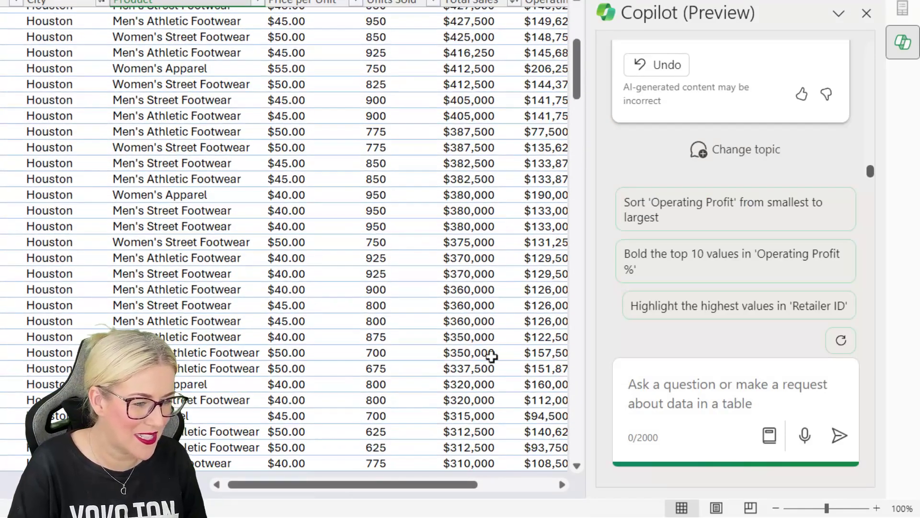
pyautogui.scroll(6, 492, 357)
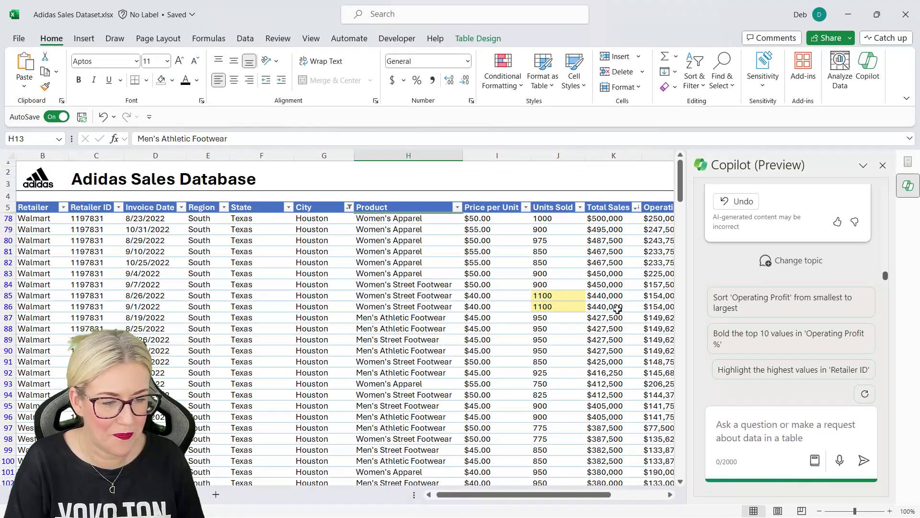
# Ask Copilot for a dataset summary and review its Operating Profit by Invoice Date PivotChart.
pyautogui.click(722, 427)
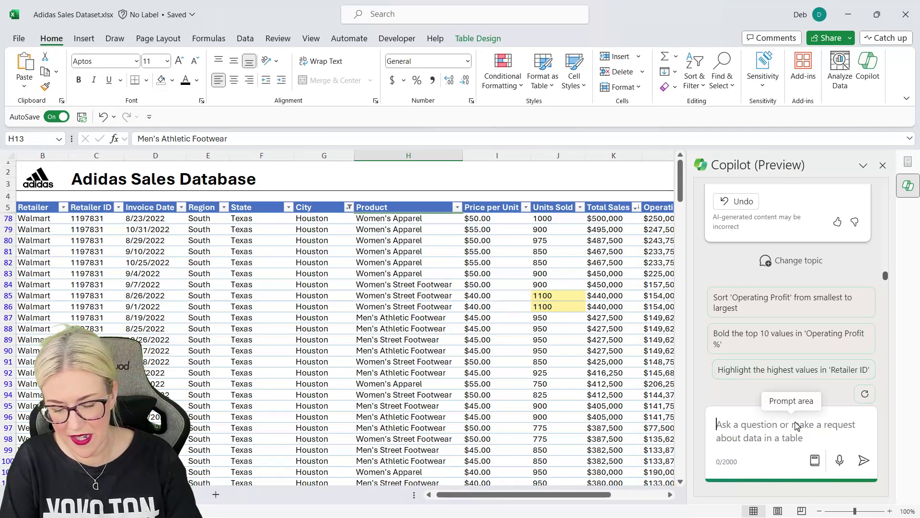
pyautogui.write('give me a summary of t')
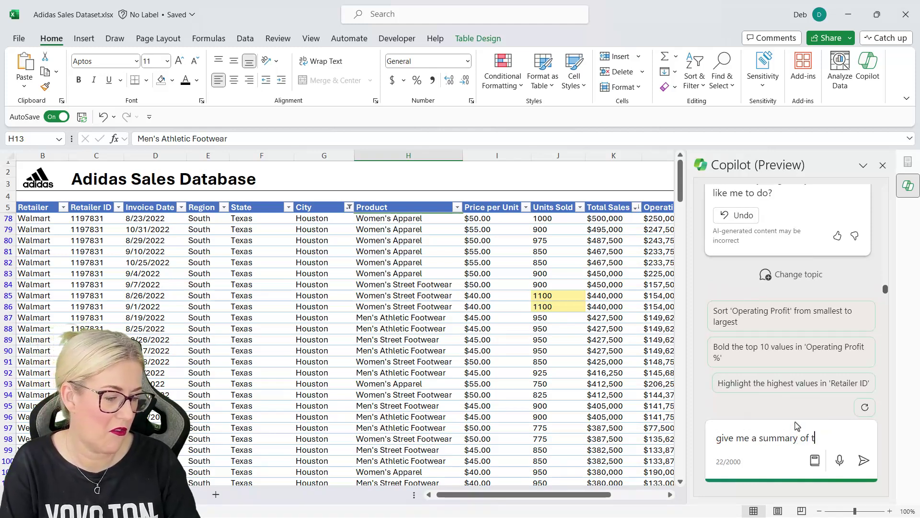
pyautogui.write('his dataset')
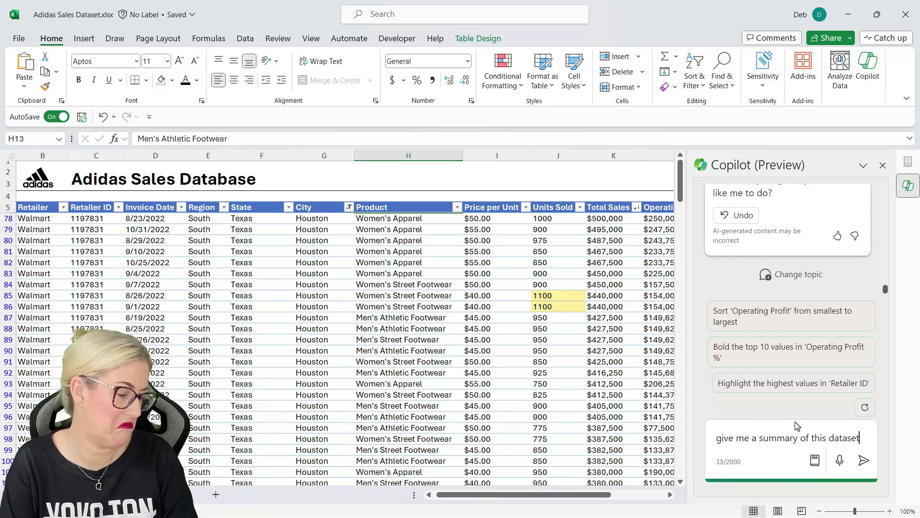
pyautogui.press('Return')
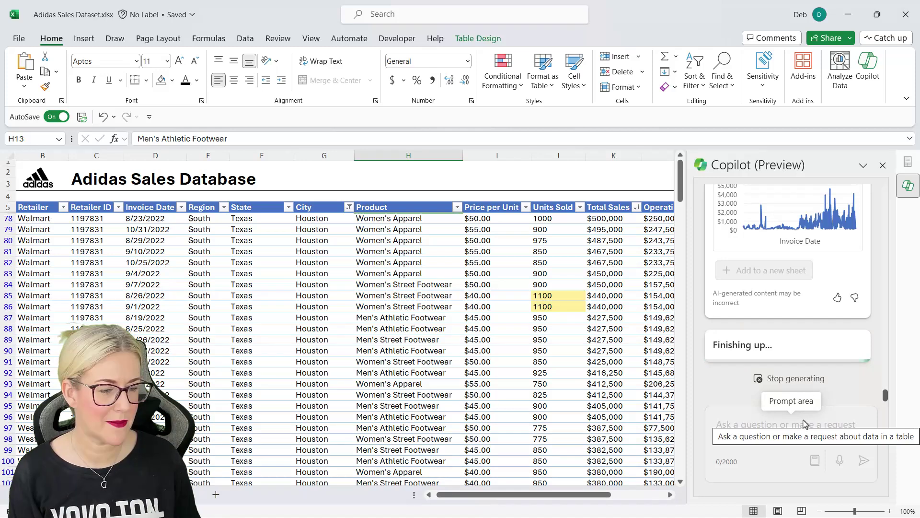
pyautogui.scroll(3, 870, 282)
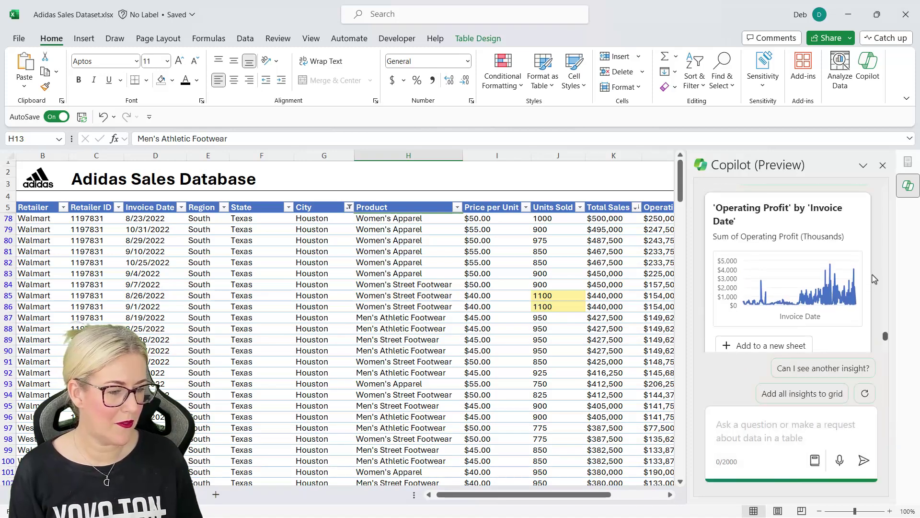
pyautogui.scroll(4, 874, 279)
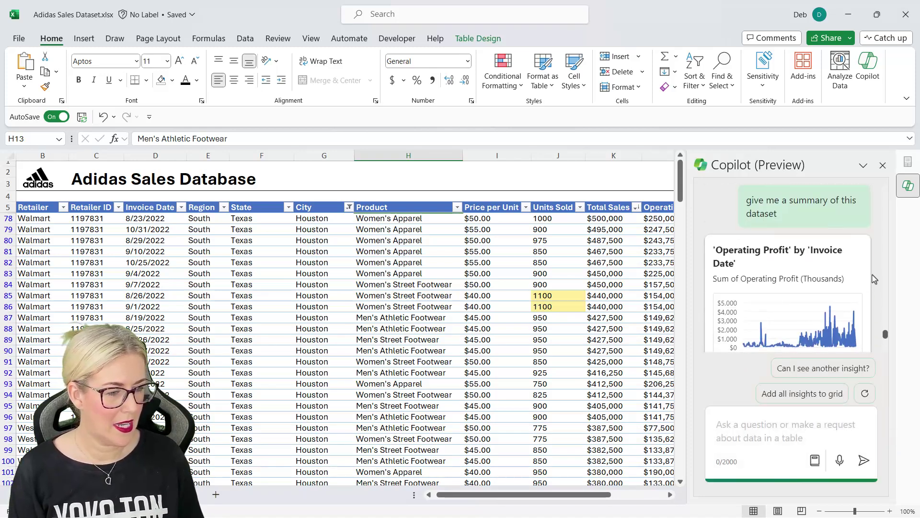
pyautogui.scroll(-2, 874, 279)
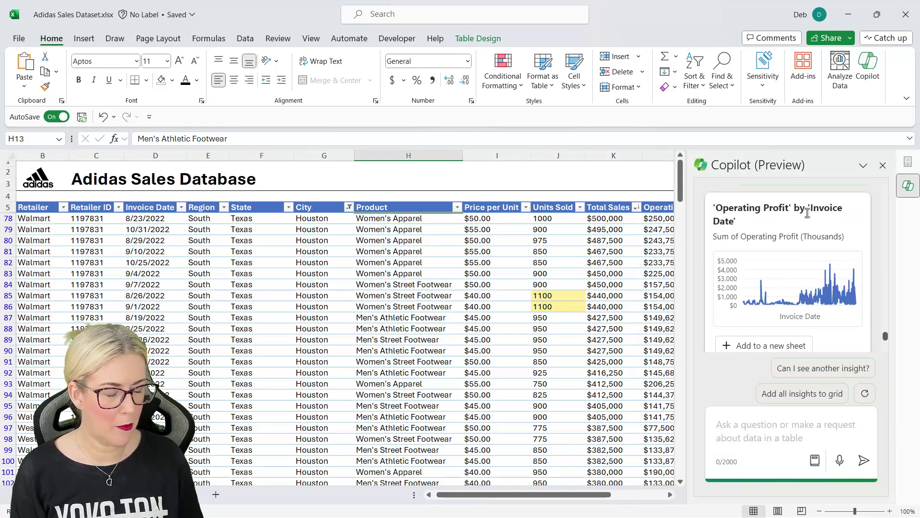
pyautogui.scroll(-5, 820, 233)
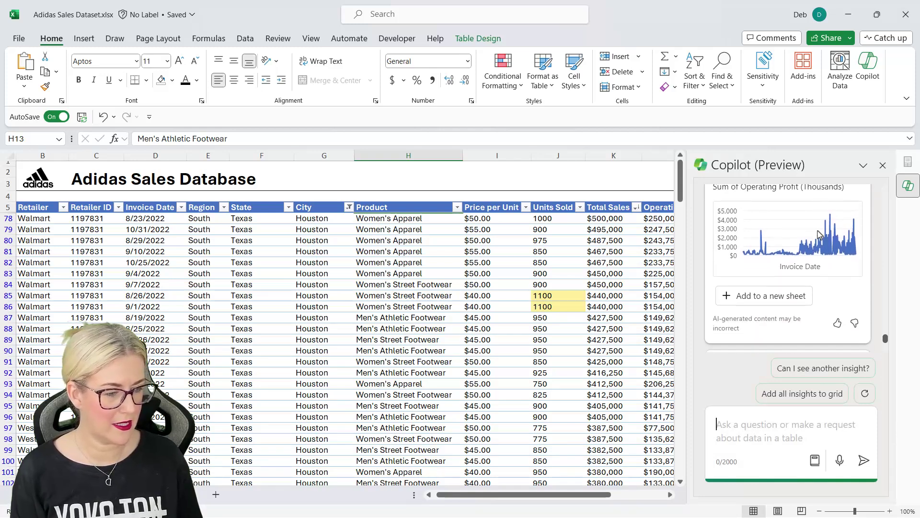
pyautogui.scroll(-2, 820, 234)
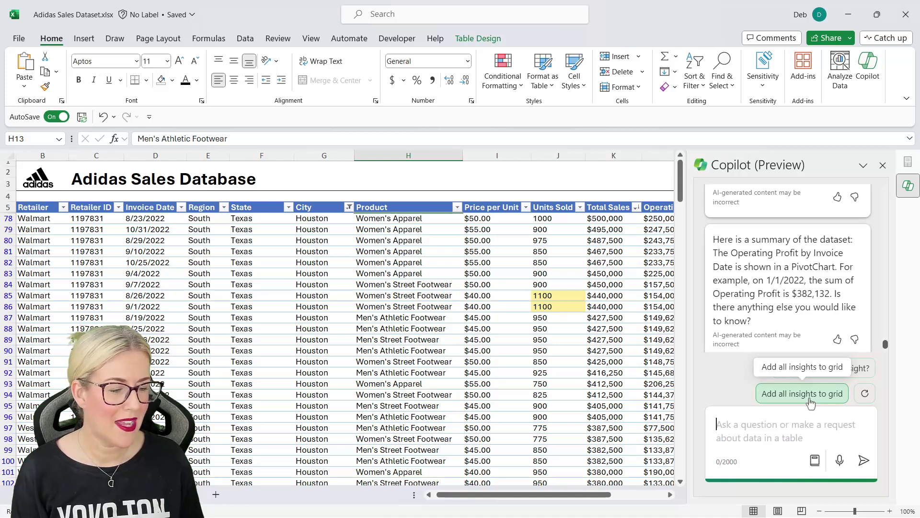
# Add all Copilot insights to the grid and review the six charts and PivotTables on Sheet2.
pyautogui.click(810, 402)
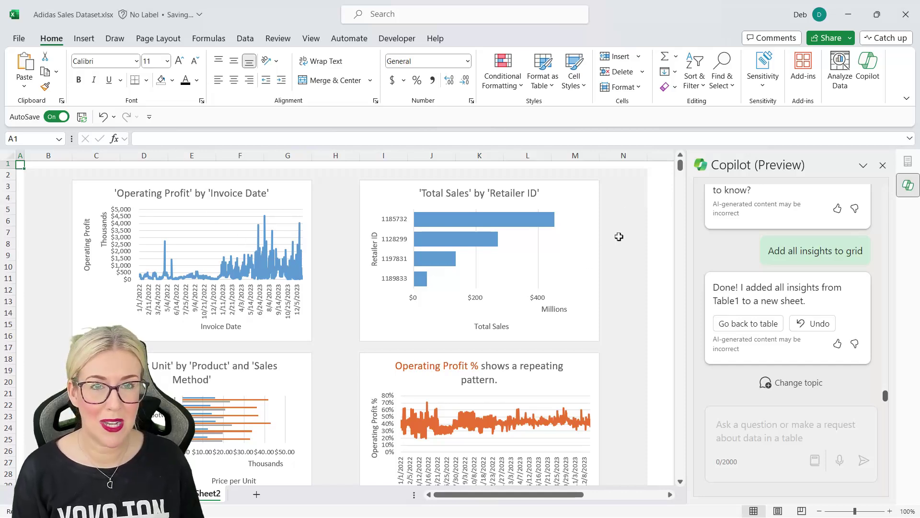
pyautogui.scroll(-5, 625, 224)
pyautogui.scroll(5, 625, 223)
pyautogui.scroll(-5, 626, 224)
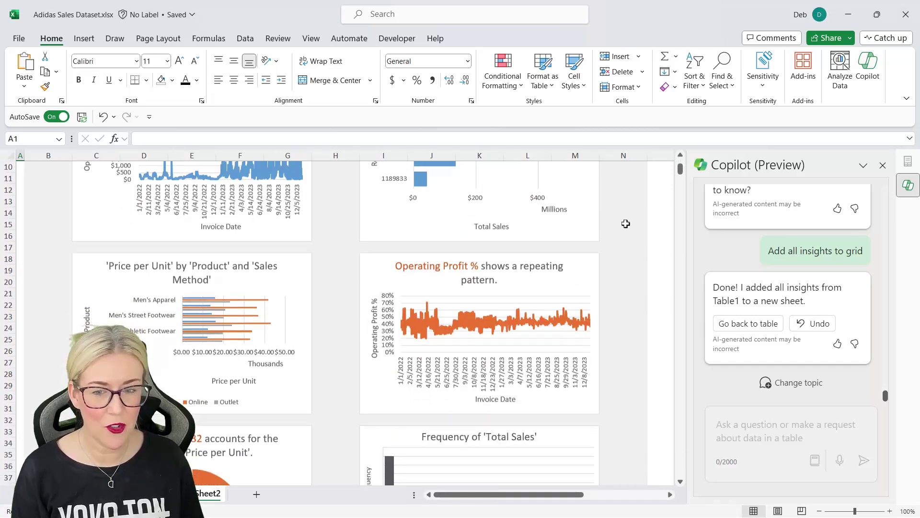
pyautogui.scroll(1, 625, 223)
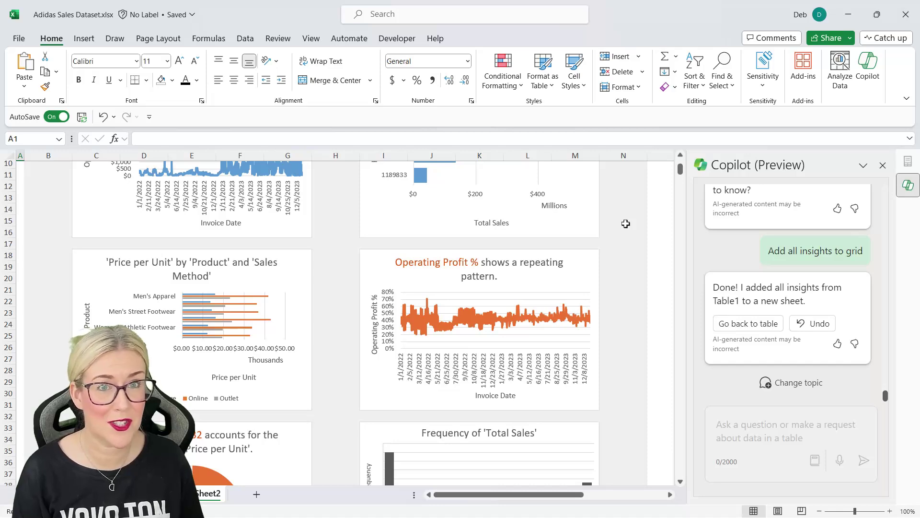
pyautogui.scroll(-2, 625, 224)
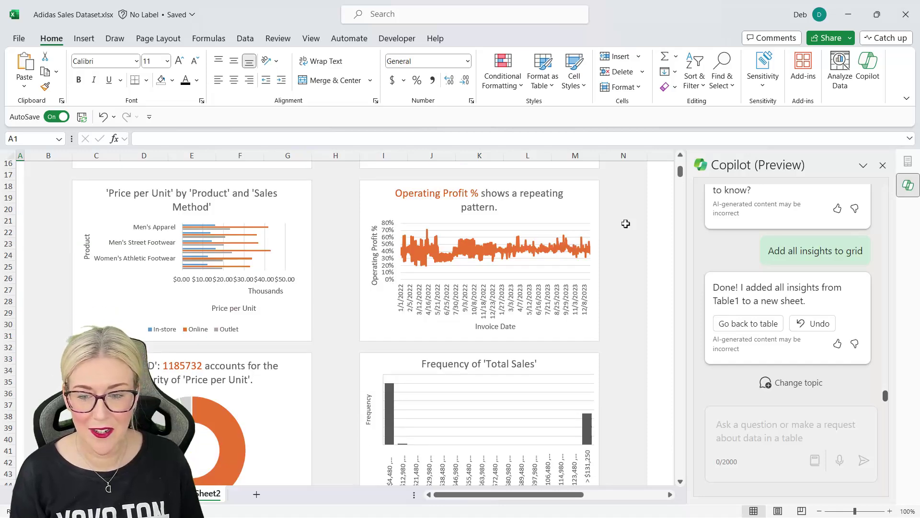
pyautogui.scroll(5, 626, 224)
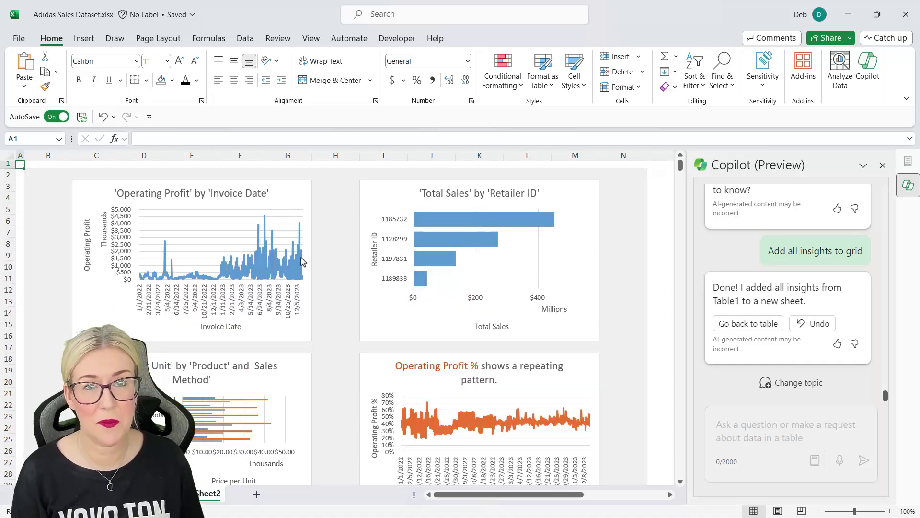
pyautogui.scroll(-1, 628, 217)
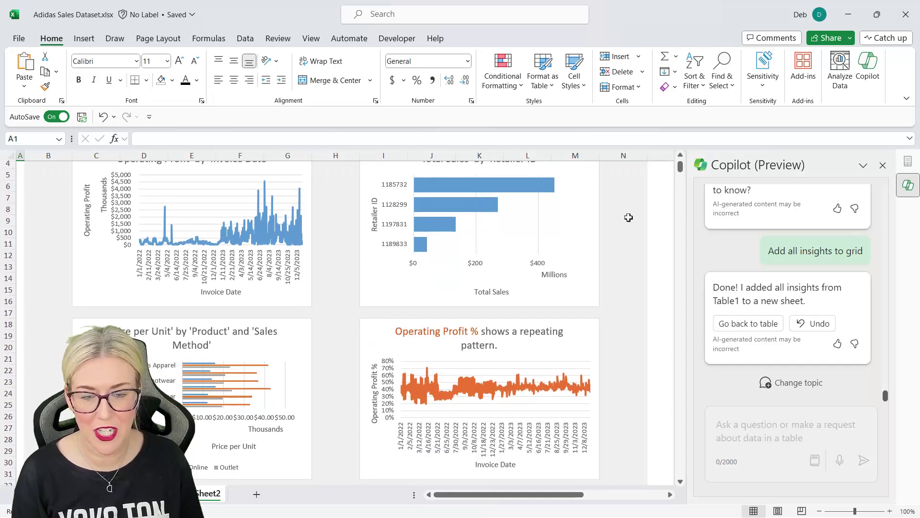
pyautogui.scroll(-9, 629, 217)
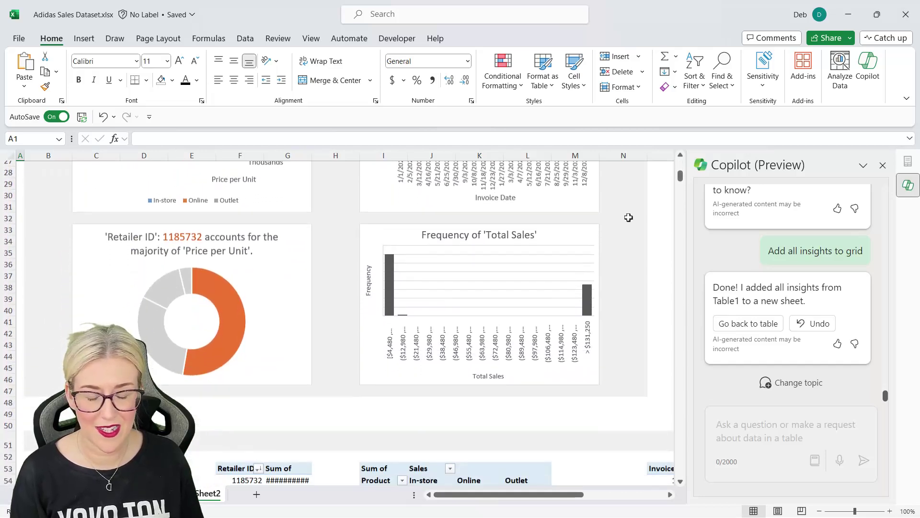
pyautogui.scroll(-3, 628, 217)
pyautogui.scroll(6, 629, 218)
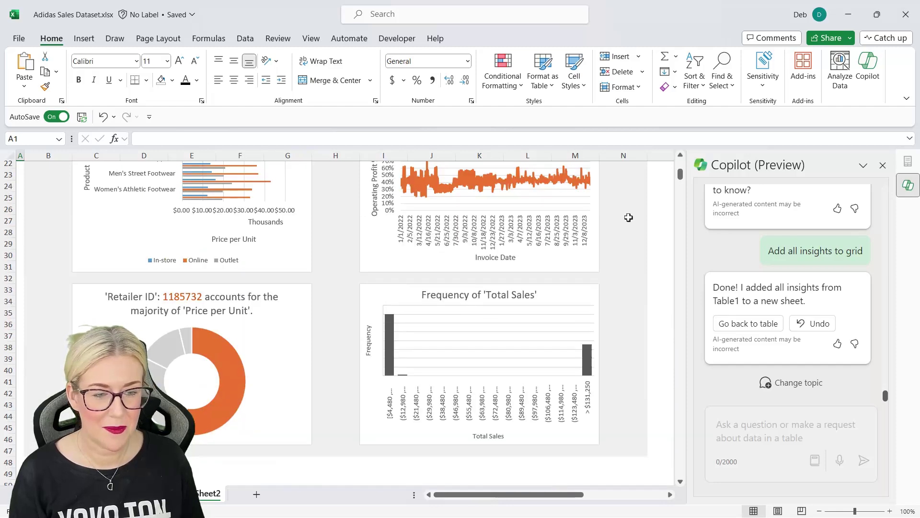
pyautogui.scroll(-2, 628, 217)
pyautogui.scroll(-8, 629, 217)
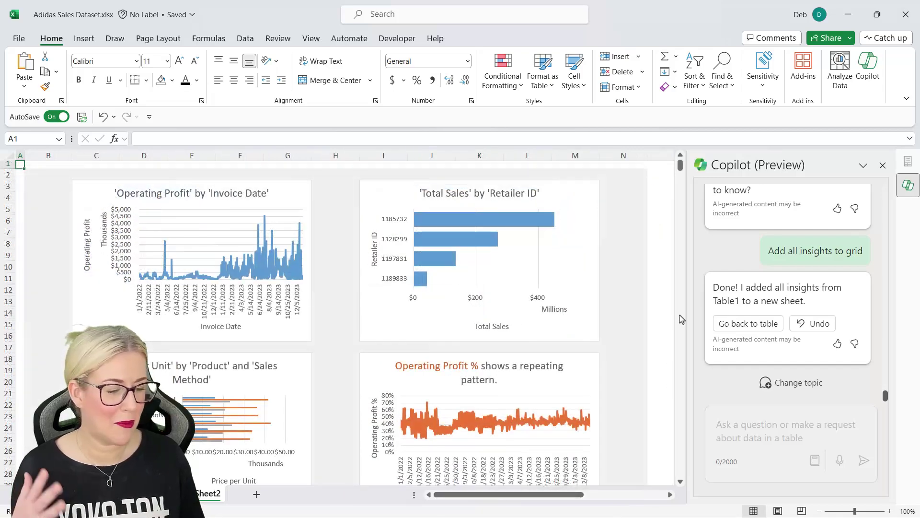
# Return to the Adidas table and ask Copilot which city sold the most units.
pyautogui.click(749, 323)
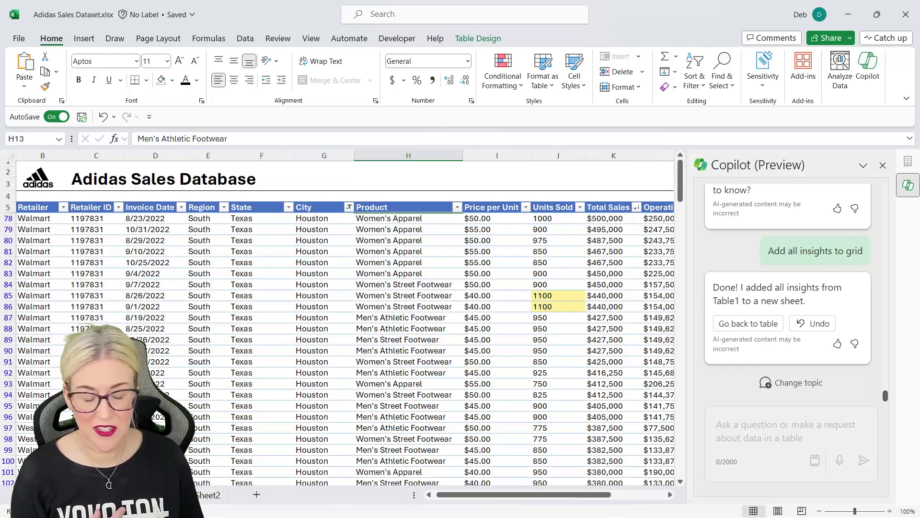
pyautogui.click(729, 431)
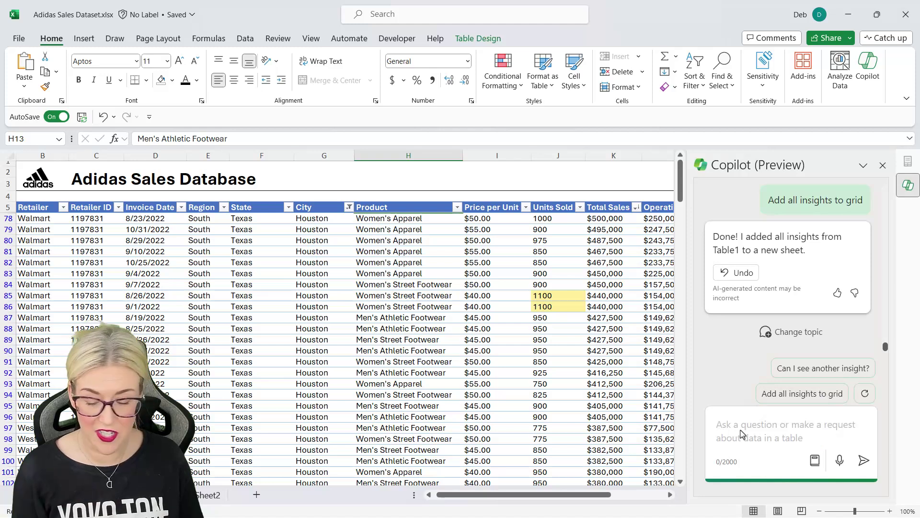
pyautogui.write('which ')
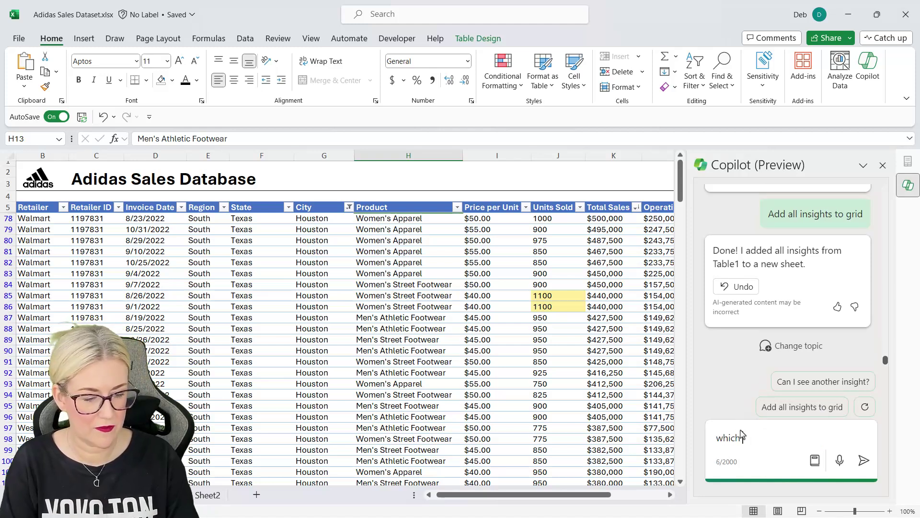
pyautogui.write('city sold ')
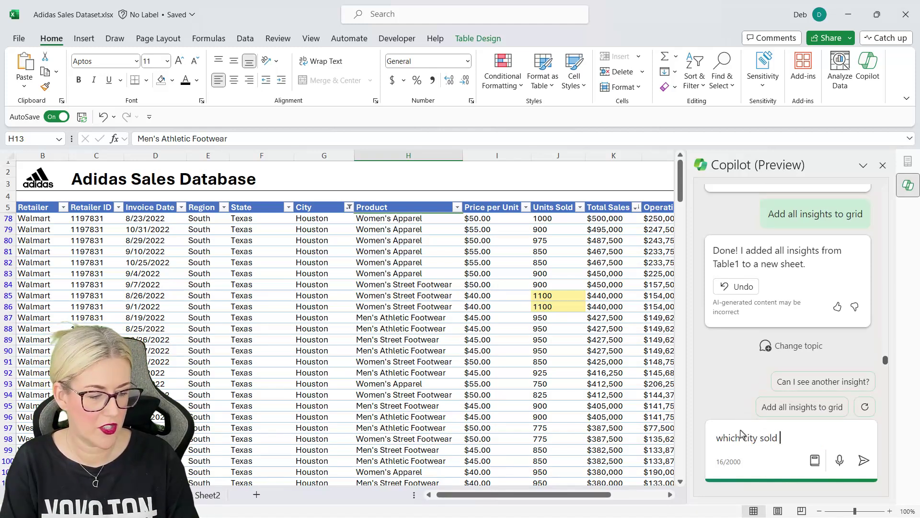
pyautogui.write('the most un')
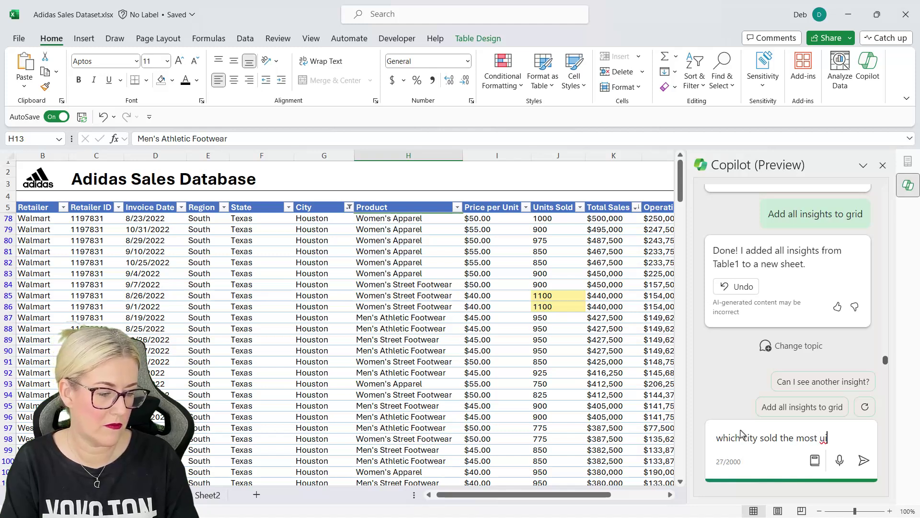
pyautogui.write('nits?')
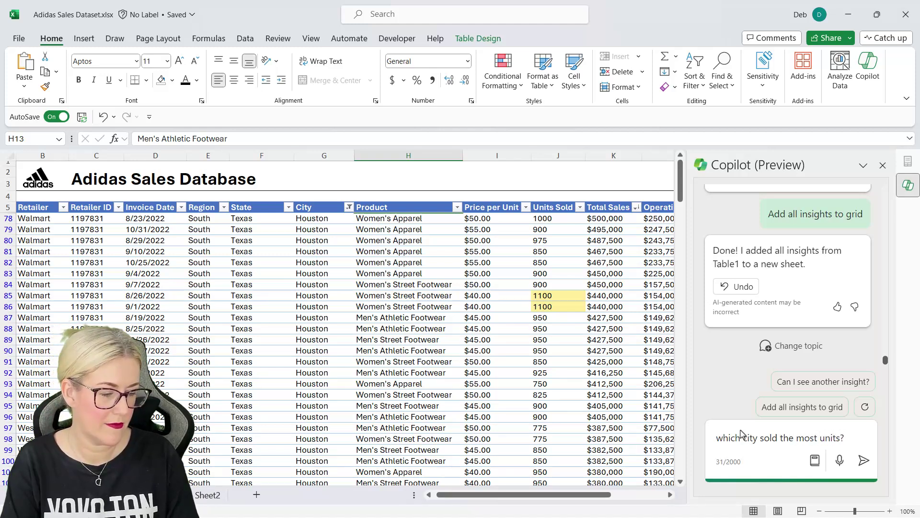
pyautogui.press('Return')
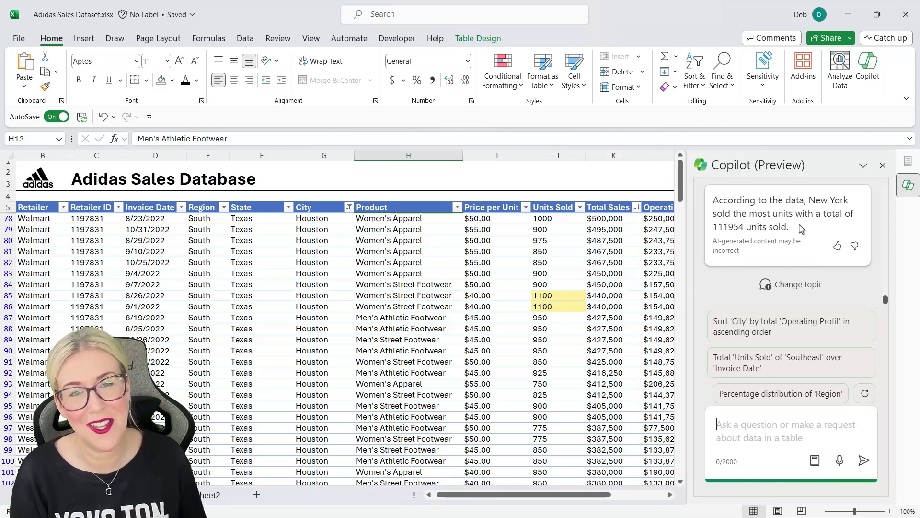
# Scroll the Copilot pane to show the Top City by Units Sold table: New York, 111954.
pyautogui.scroll(4, 802, 229)
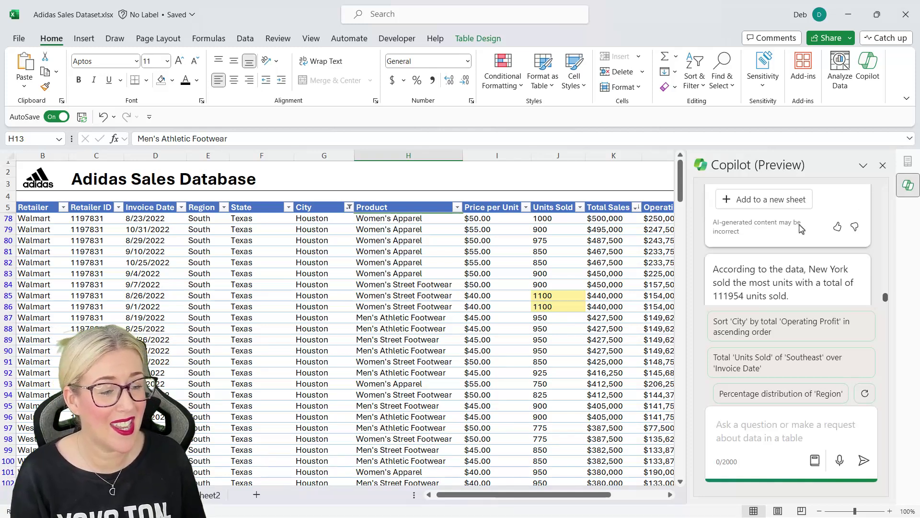